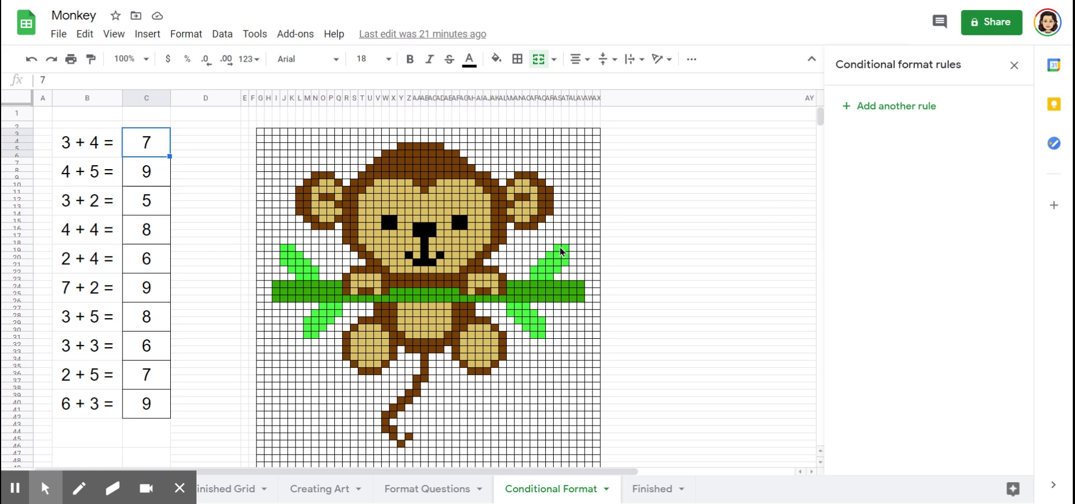
Step: Select the right and left light-green leaf pixels plus answer cell C3 holding 7
drag(561, 254, 550, 277)
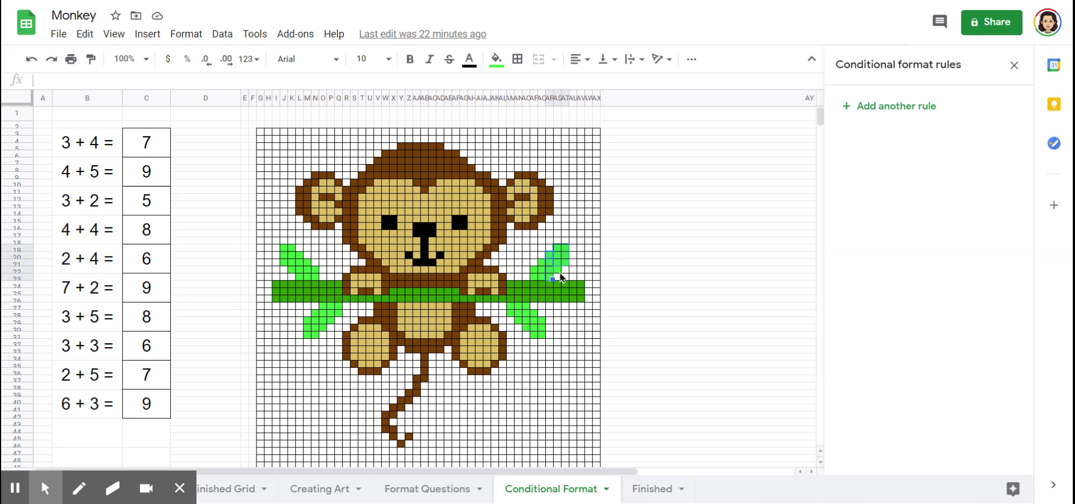
mouse_move(551, 255)
mouse_down()
mouse_move(537, 278)
mouse_move(567, 247)
mouse_up()
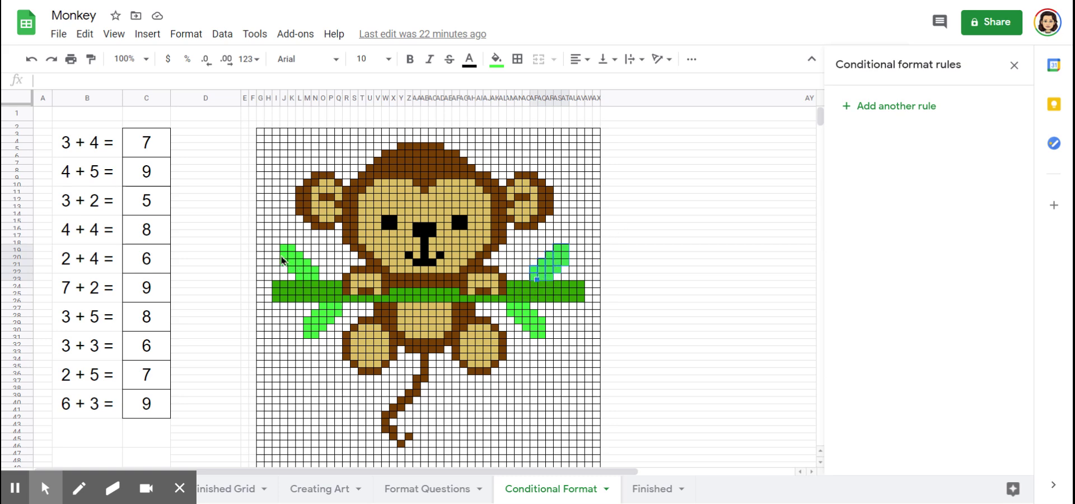
drag(284, 247, 293, 270)
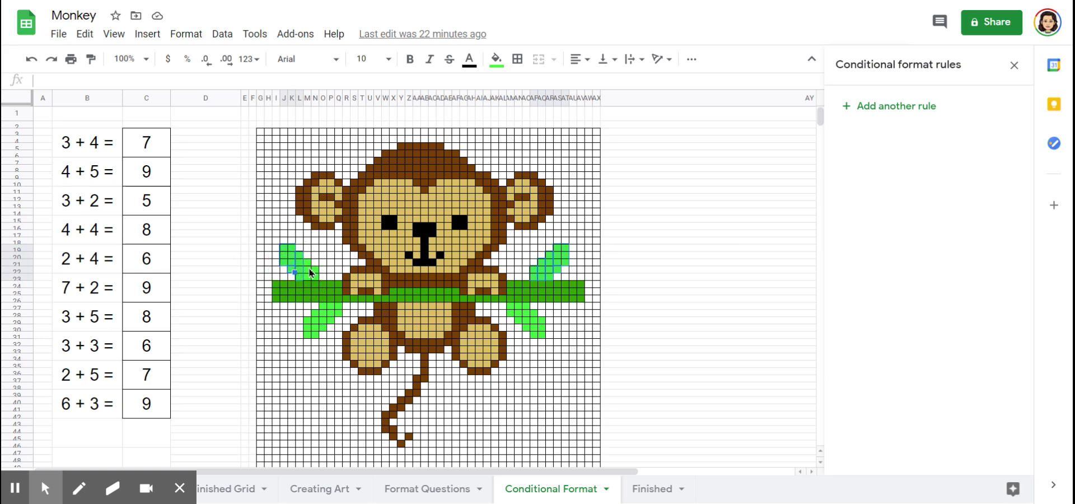
click(300, 260)
drag(315, 275, 317, 280)
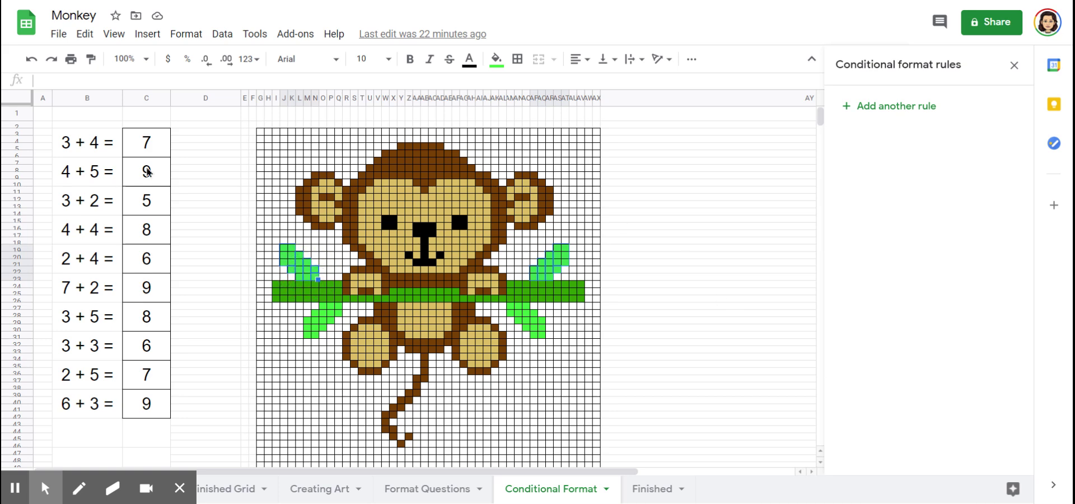
click(141, 149)
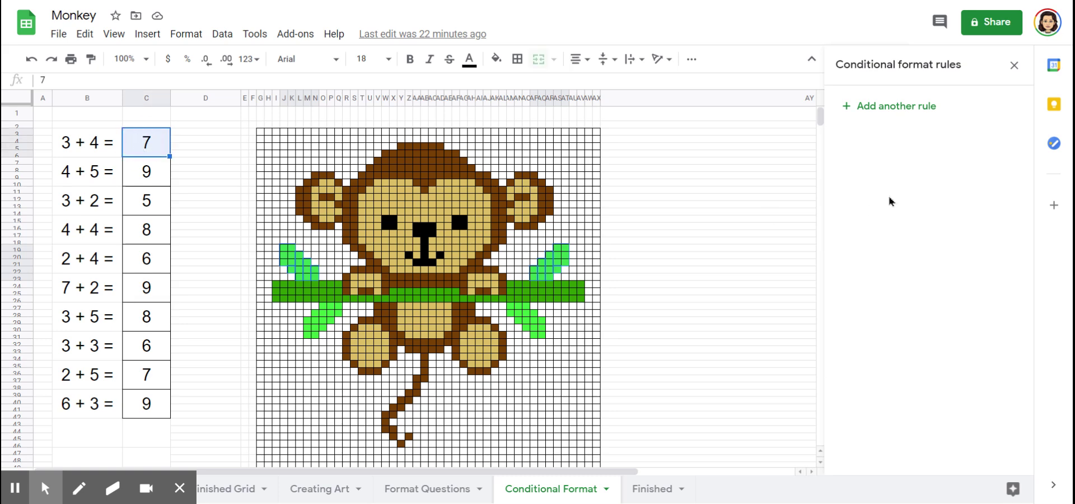
Step: Open conditional formatting for the leaf cells and set the condition to 'Custom formula is'
click(187, 42)
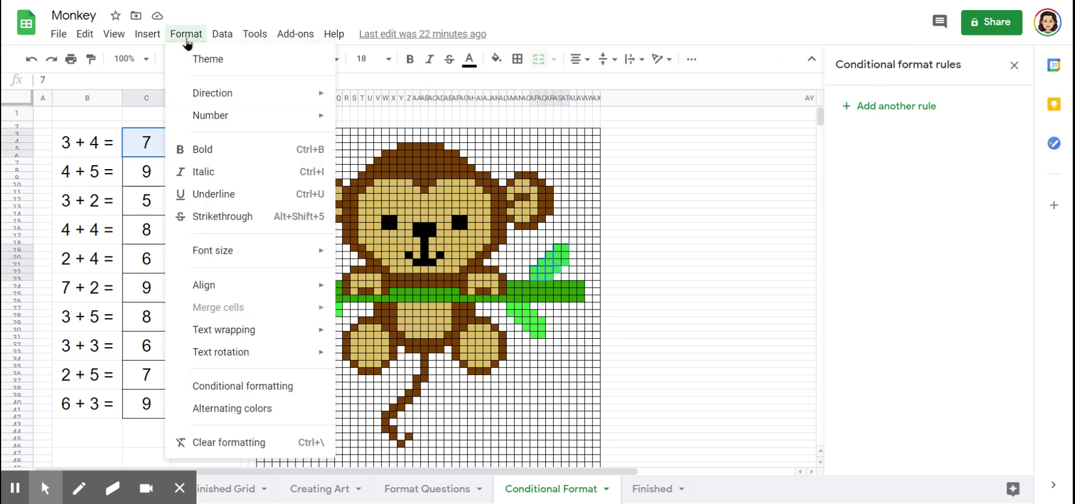
click(229, 388)
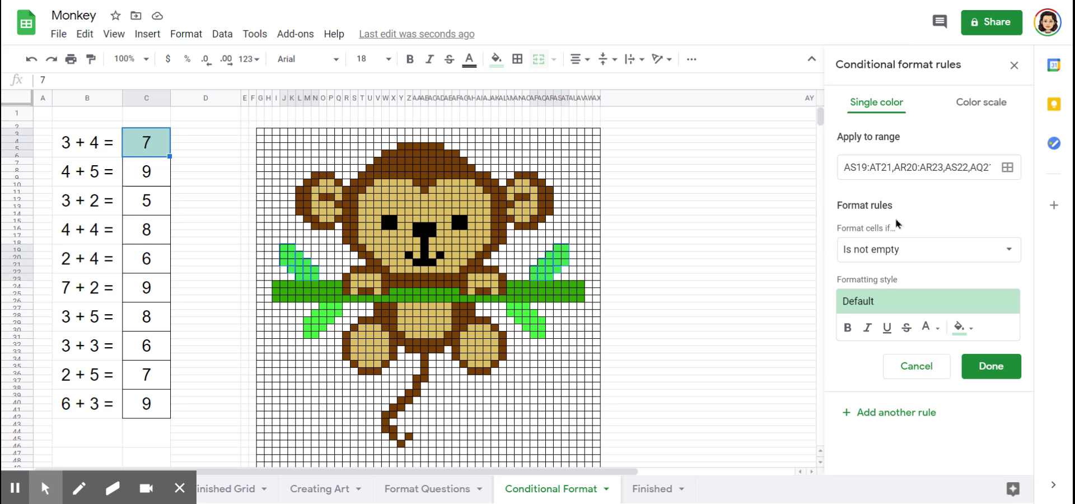
click(1011, 252)
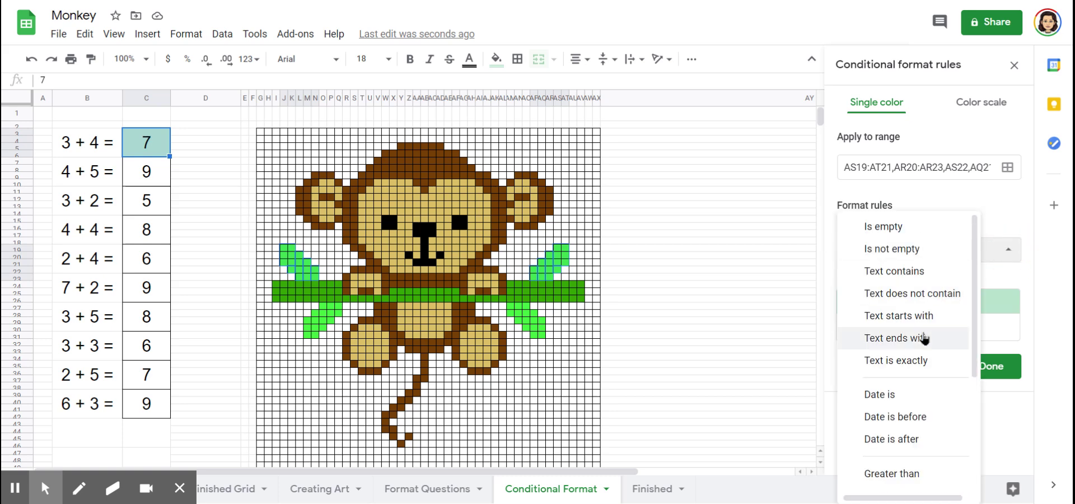
scroll(924, 337, down, 3)
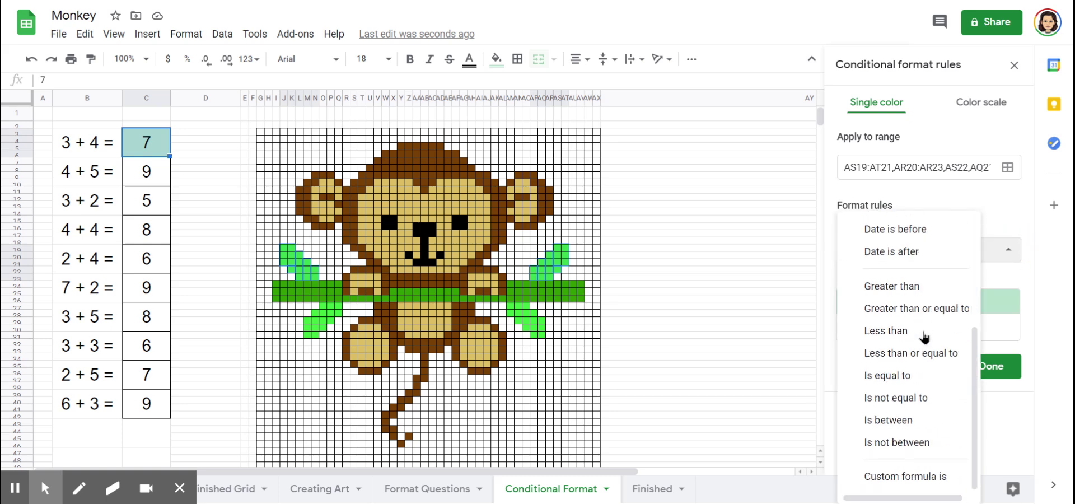
click(887, 482)
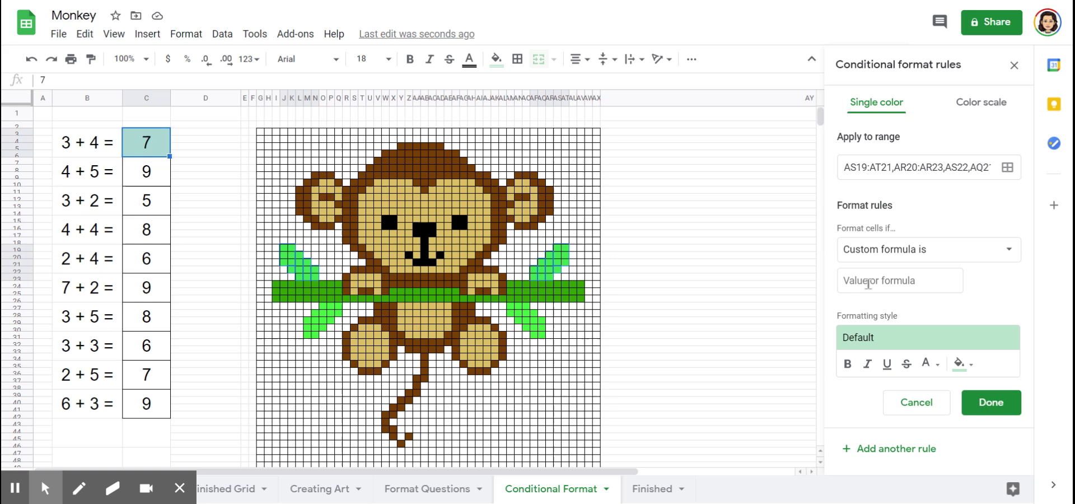
Step: Enter the custom formula =$C$3=7 in the rule's value box
click(868, 283)
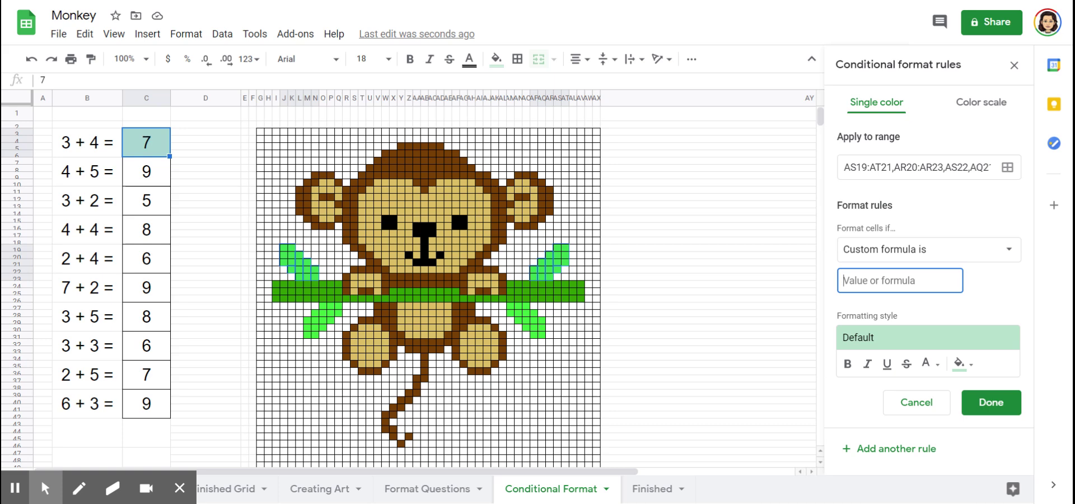
text(=)
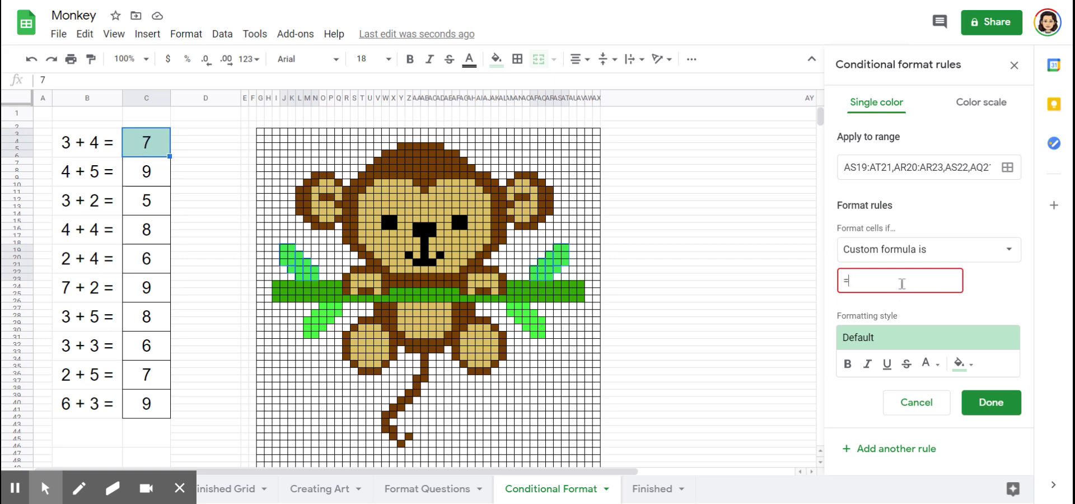
text($C$3)
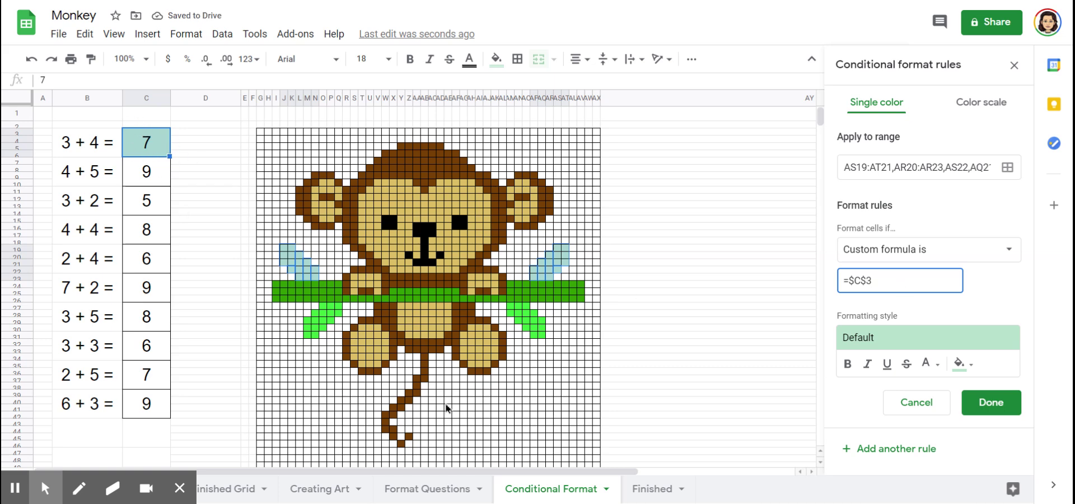
text(=)
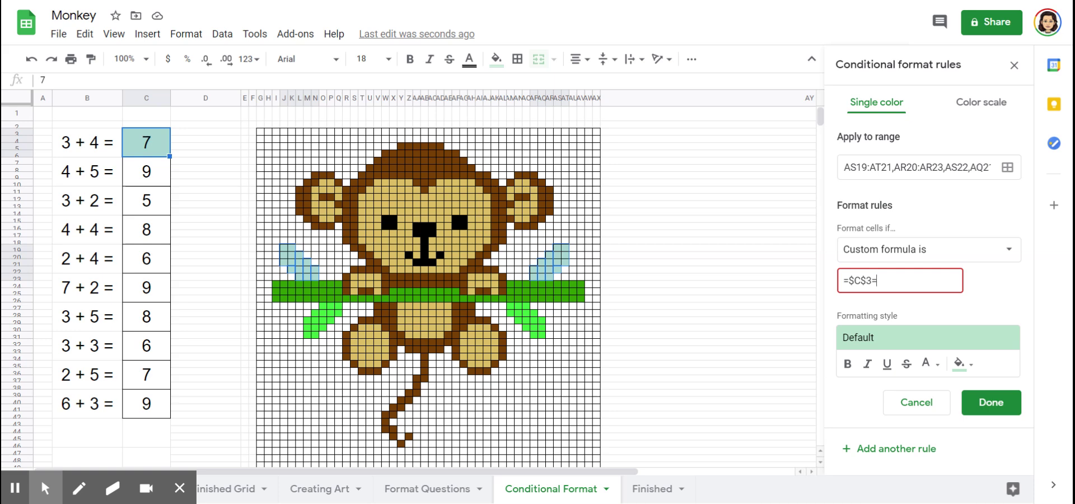
text(7)
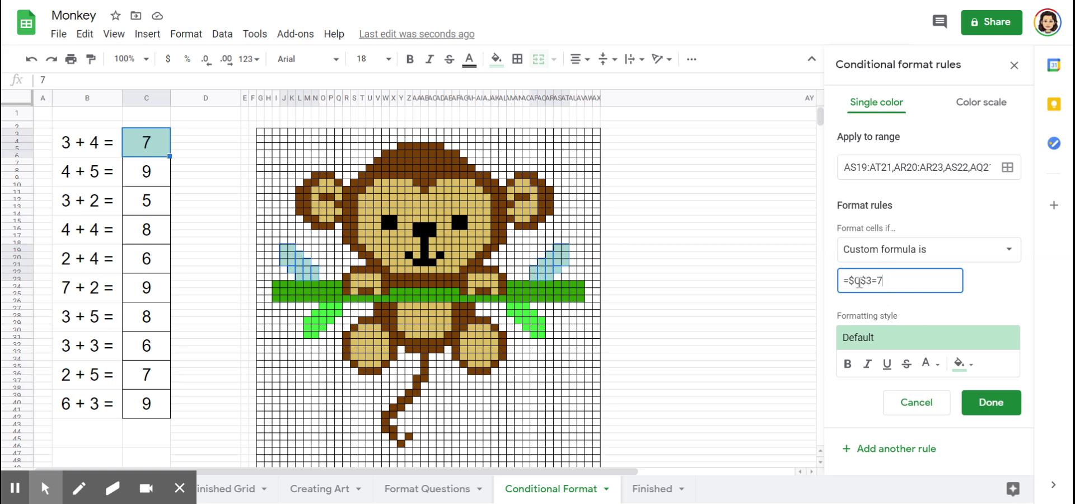
Step: Set the rule's formatting style fill to the bright green custom swatch
click(962, 365)
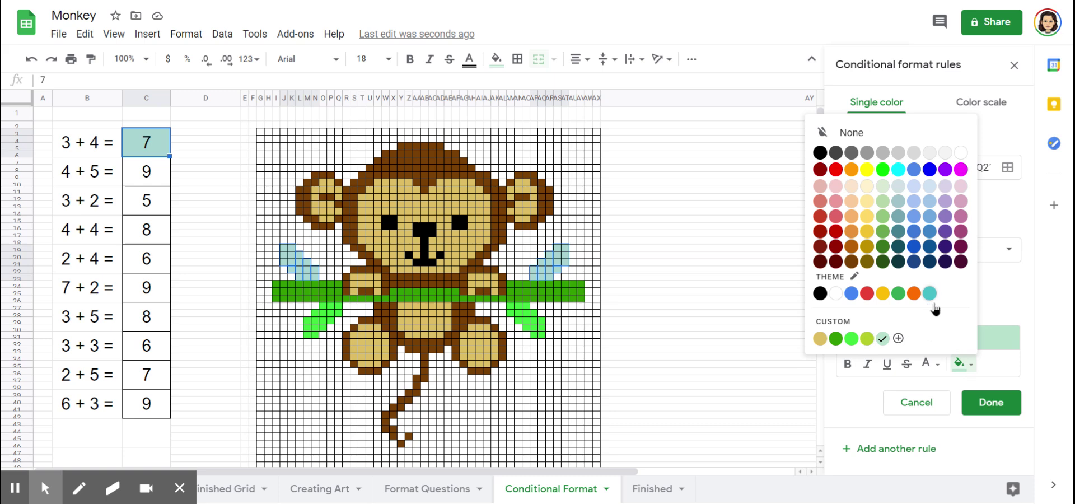
click(852, 340)
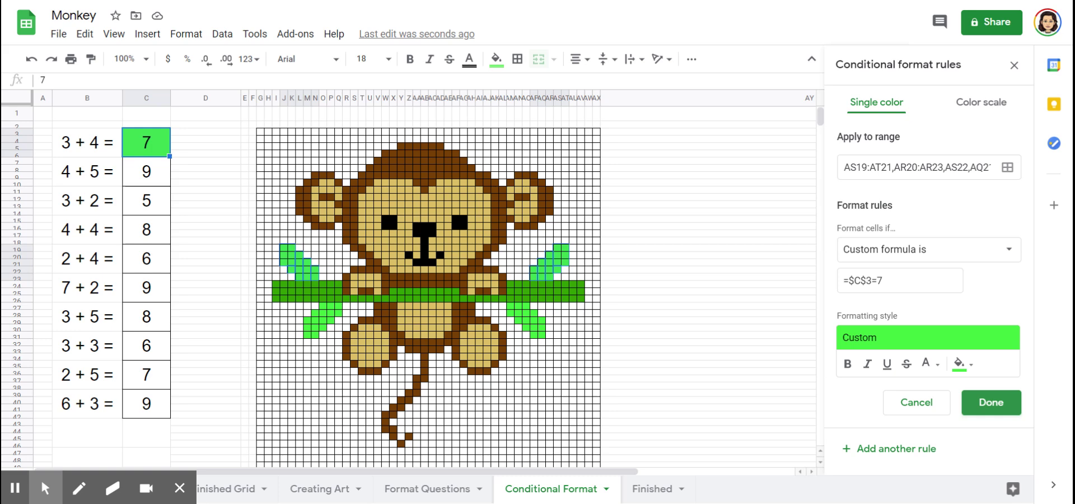
Step: Save the =$C$3=7 rule, reset the leaves' own fill, and delete the 7 from C3
click(992, 408)
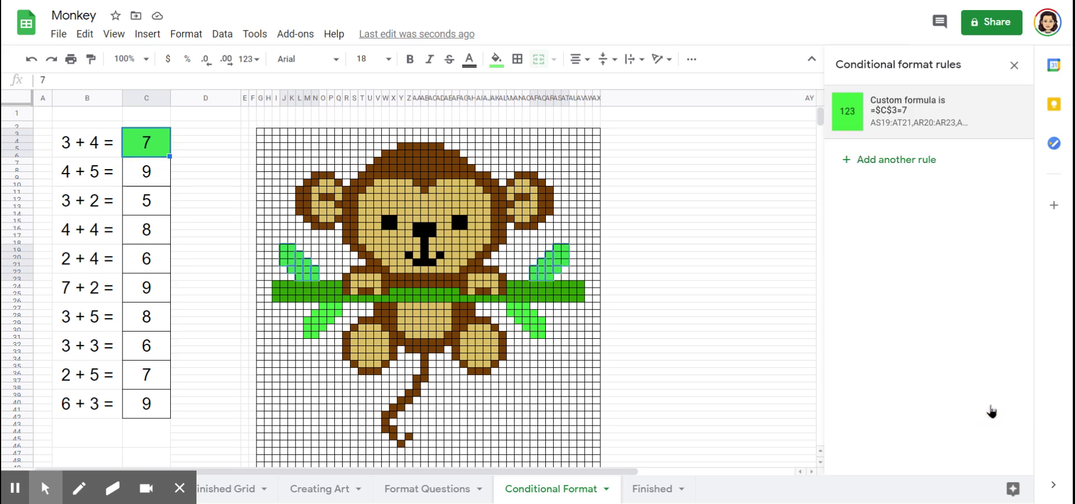
click(498, 60)
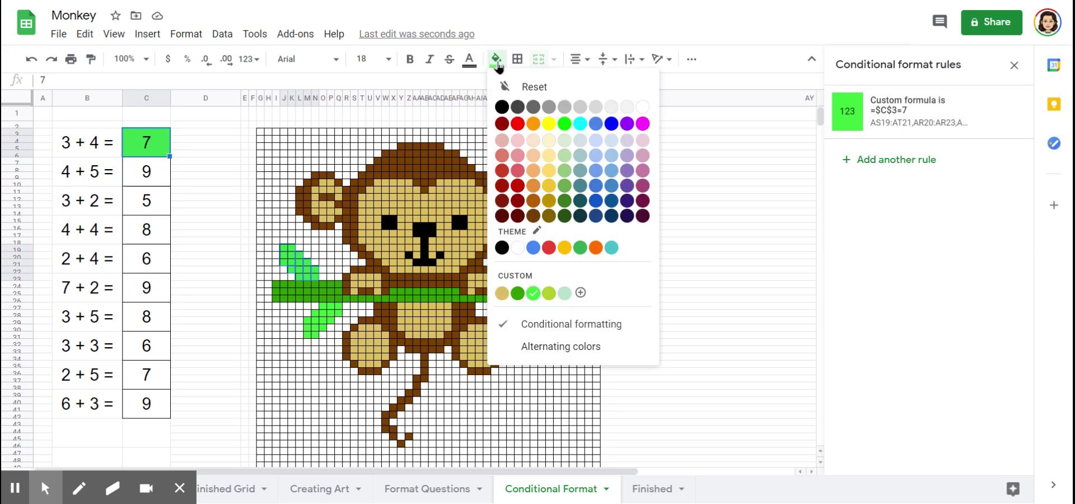
click(543, 90)
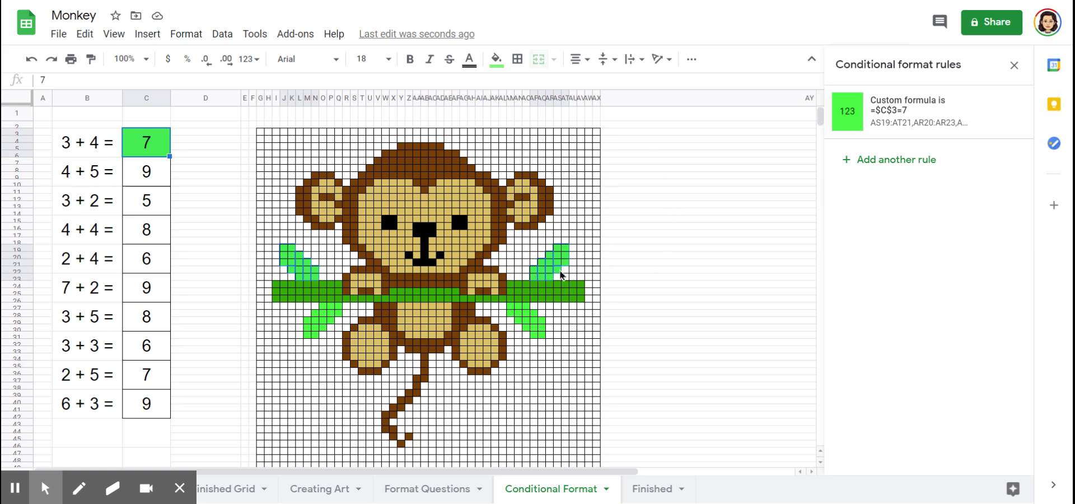
click(150, 148)
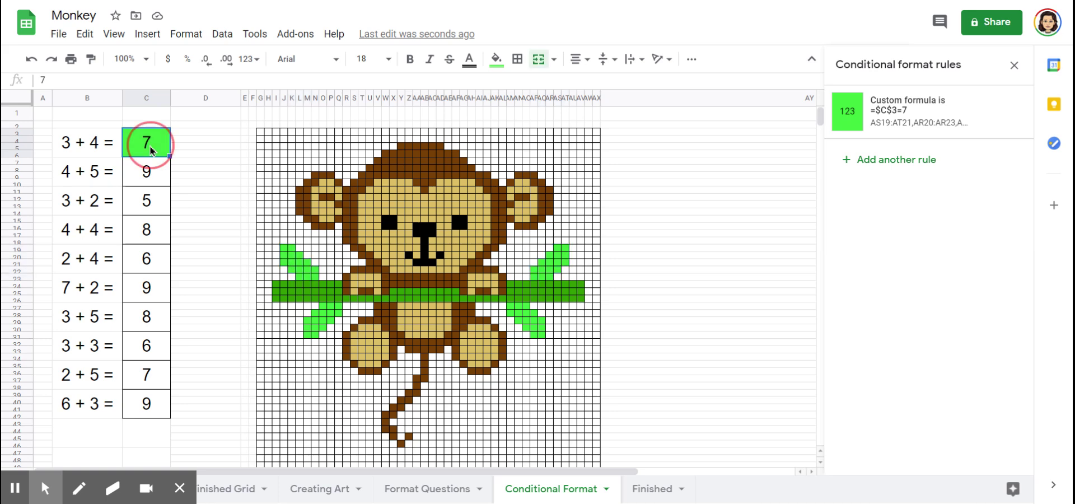
key(Delete)
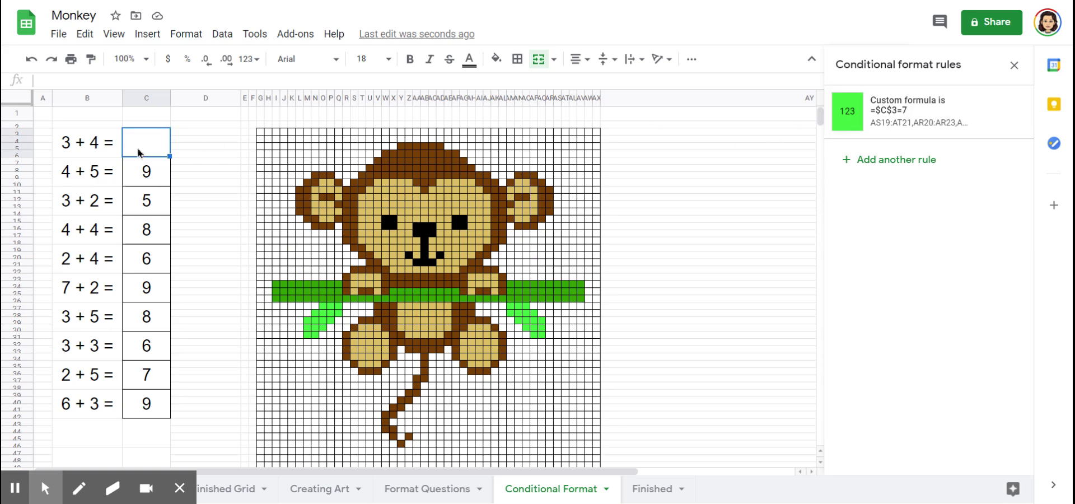
text(7)
key(ctrl+Return)
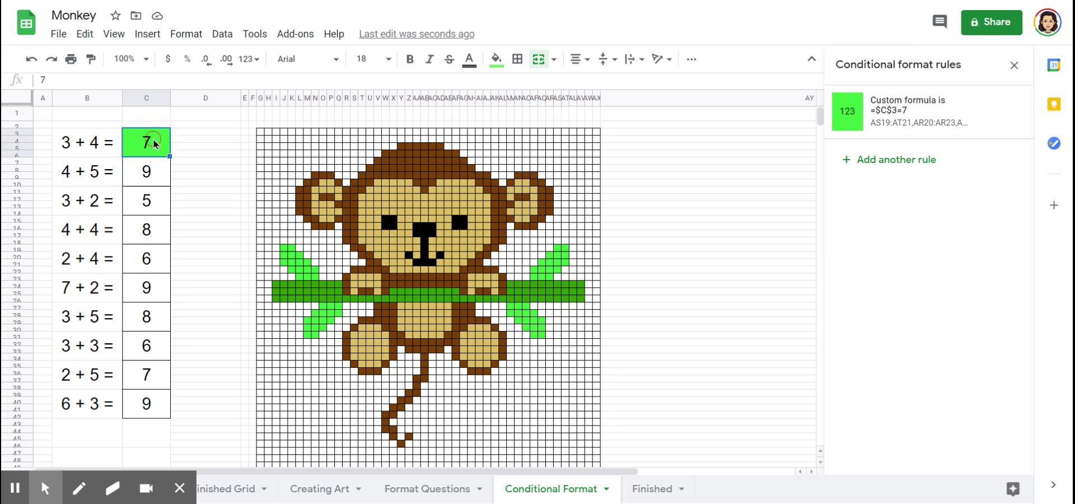
key(Delete)
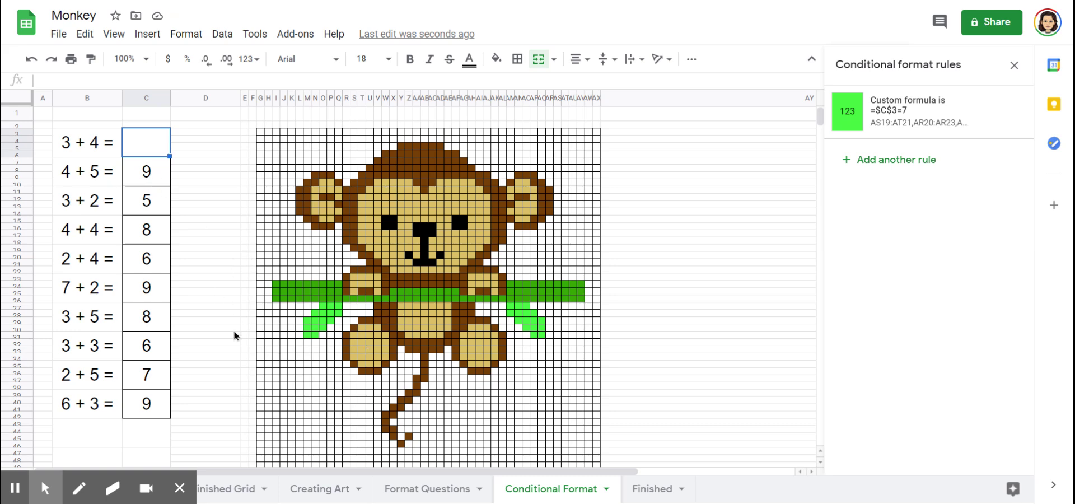
Step: Select the 4+5 answer cell and add the tan forehead, eye, cheek and muzzle pixels
click(150, 175)
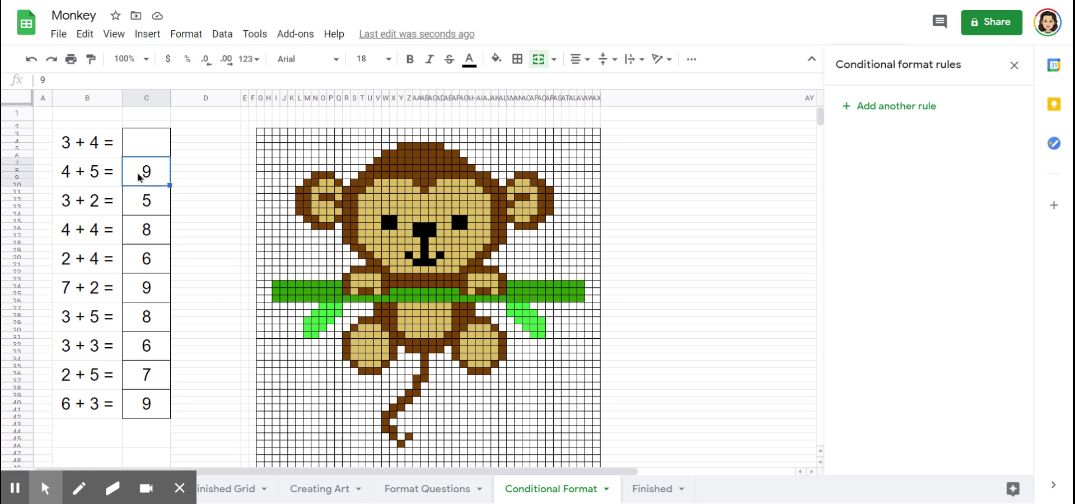
click(386, 191)
click(410, 204)
click(378, 204)
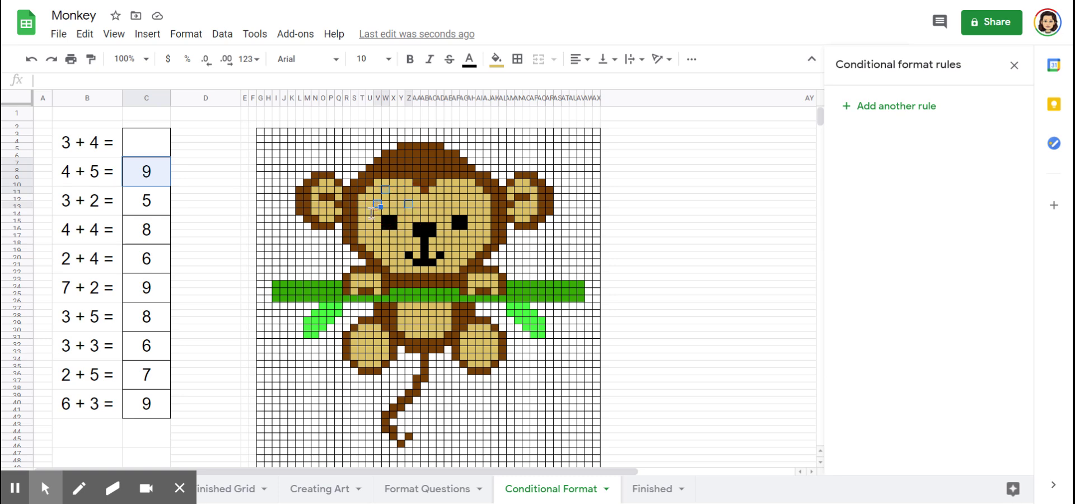
click(370, 233)
click(394, 248)
click(401, 218)
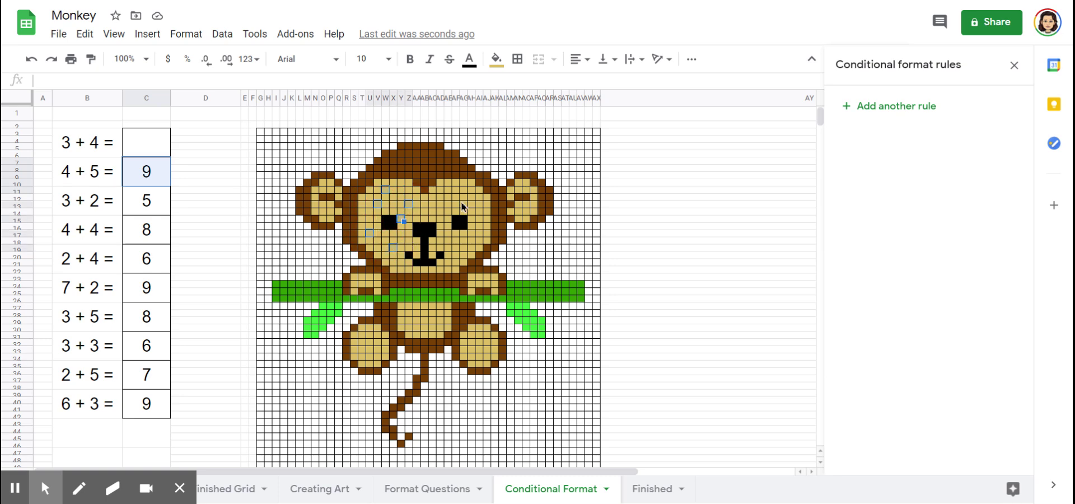
click(449, 190)
click(472, 202)
click(433, 204)
click(449, 240)
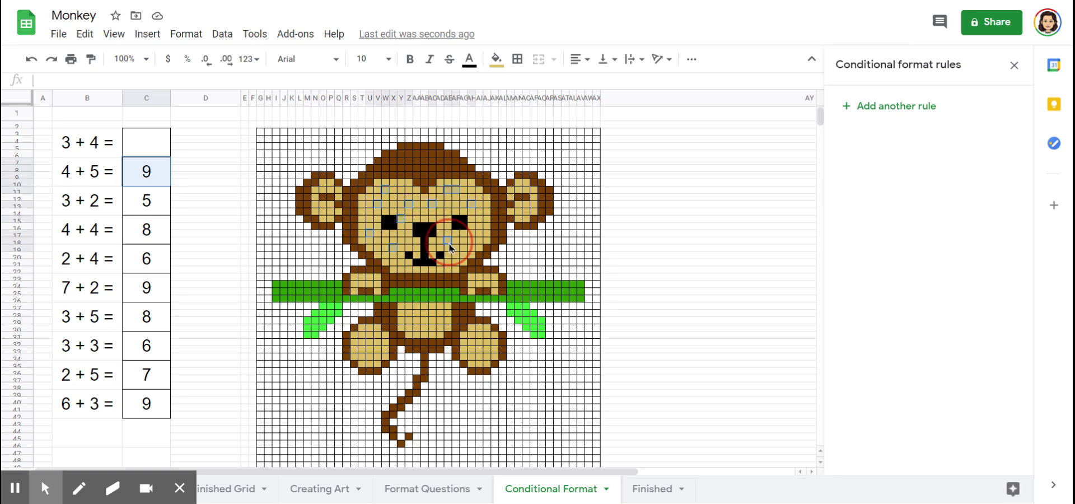
click(474, 233)
Step: Add the tan belly, feet, ear and right-arm pixels to the selection
click(412, 312)
click(433, 328)
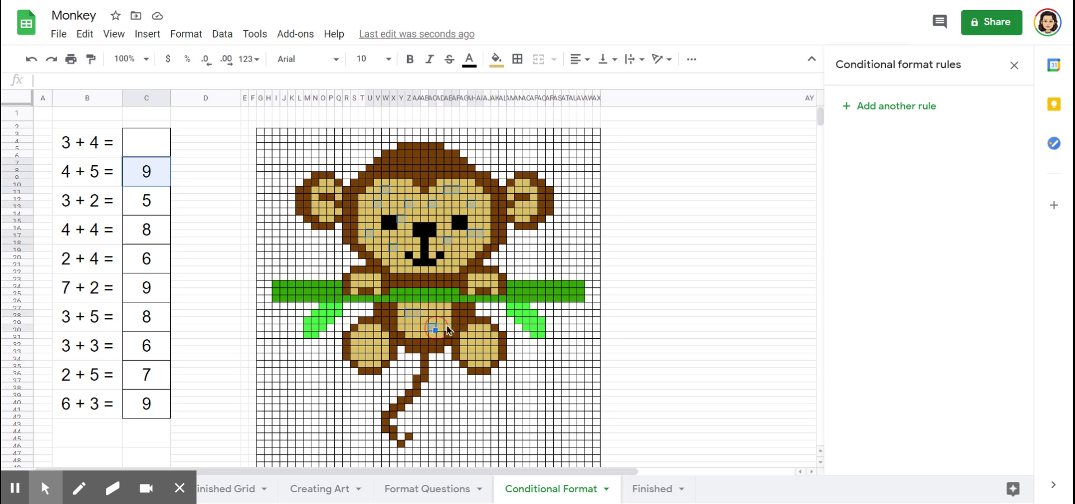
click(358, 342)
click(377, 349)
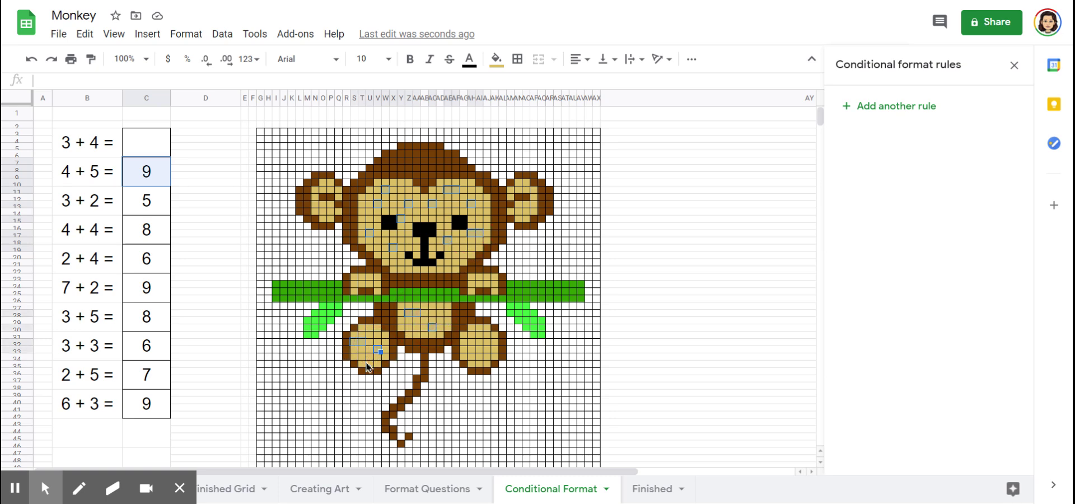
click(479, 336)
click(471, 349)
click(519, 183)
click(527, 220)
click(323, 211)
click(323, 184)
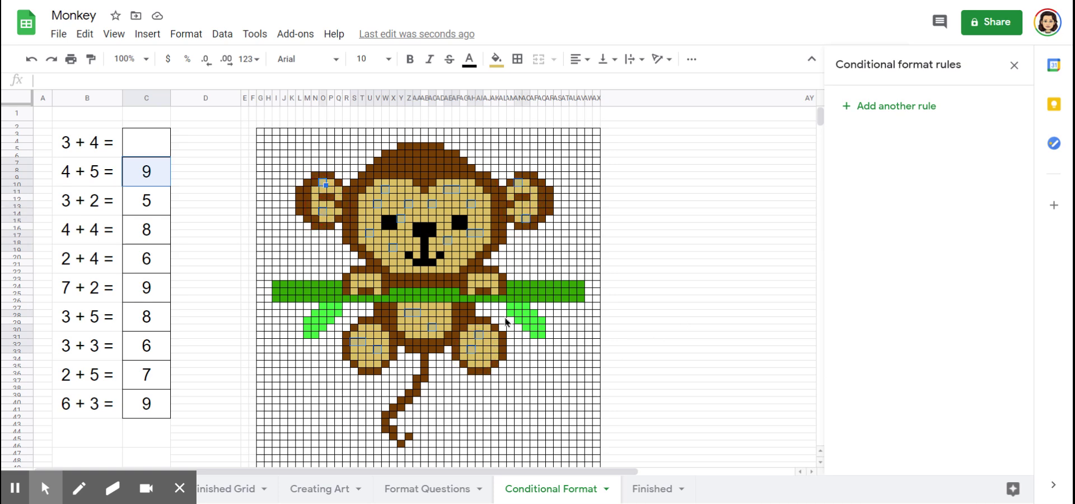
click(446, 308)
click(494, 278)
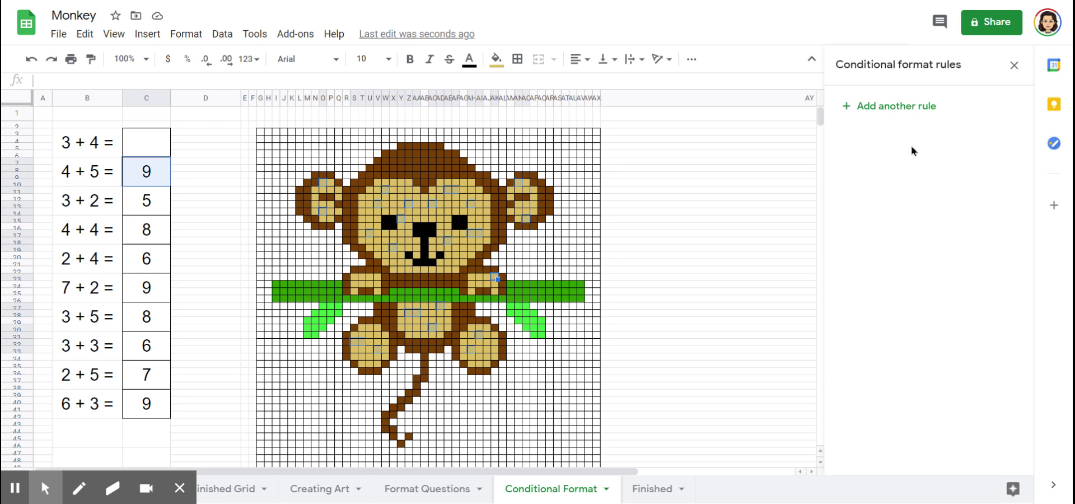
Step: Add another conditional formatting rule and confirm its ranges cover the tan pixels and C7:C10
click(890, 108)
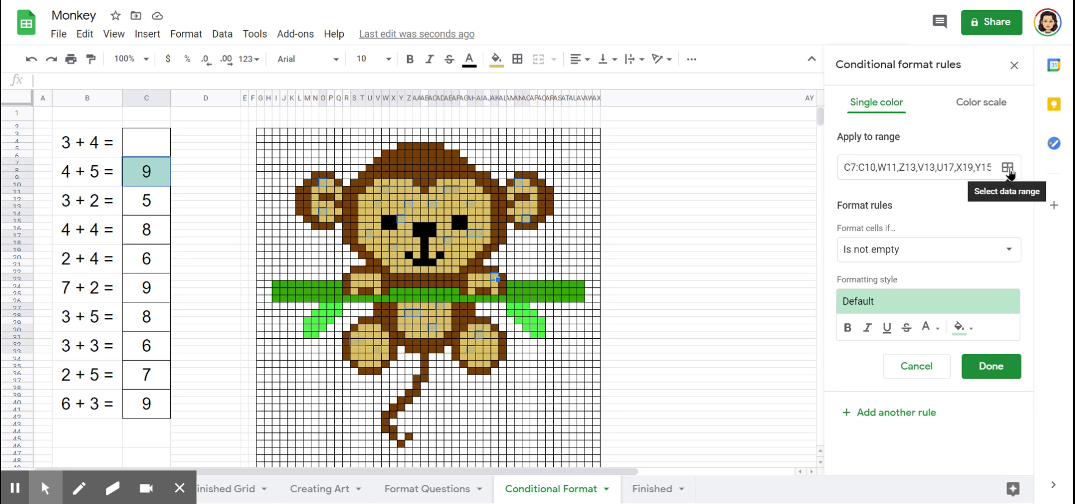
click(1008, 170)
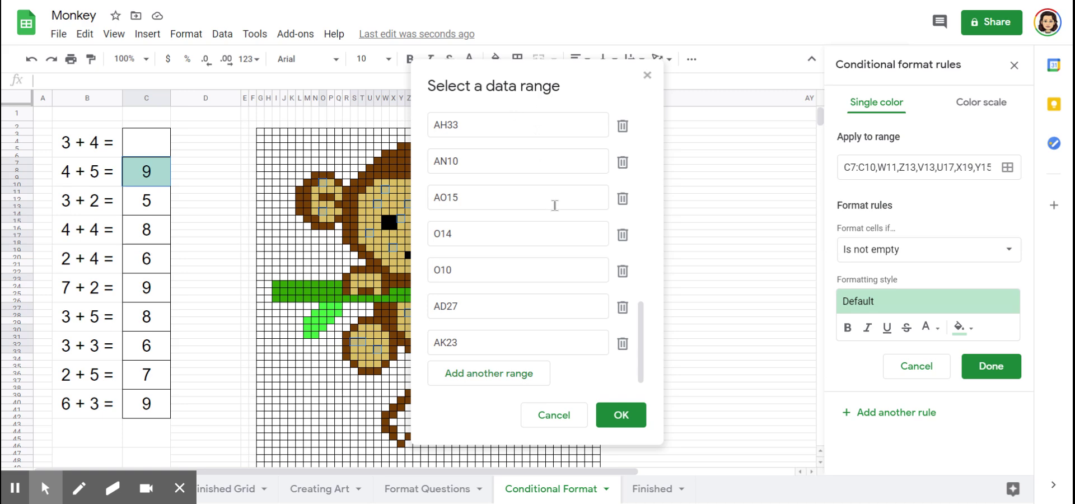
scroll(550, 224, up, 10)
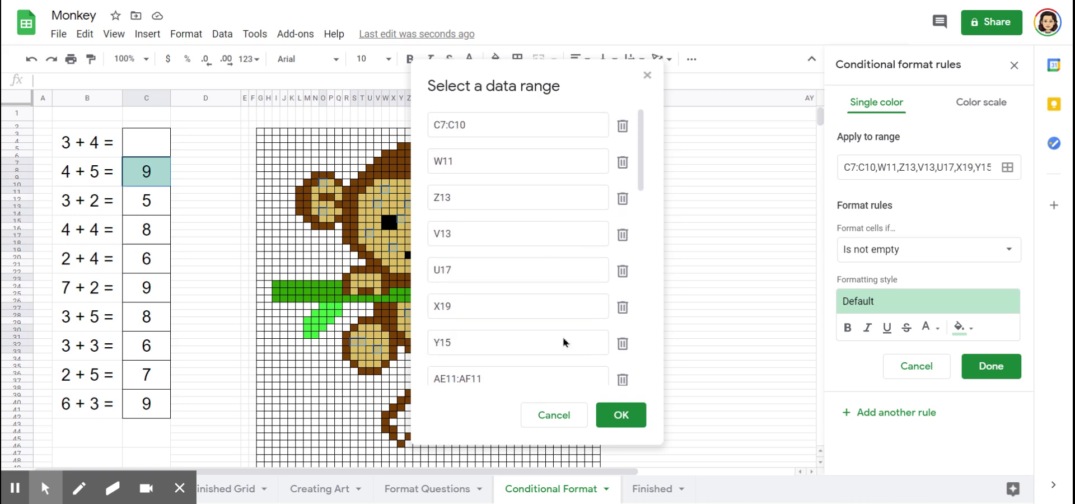
click(623, 417)
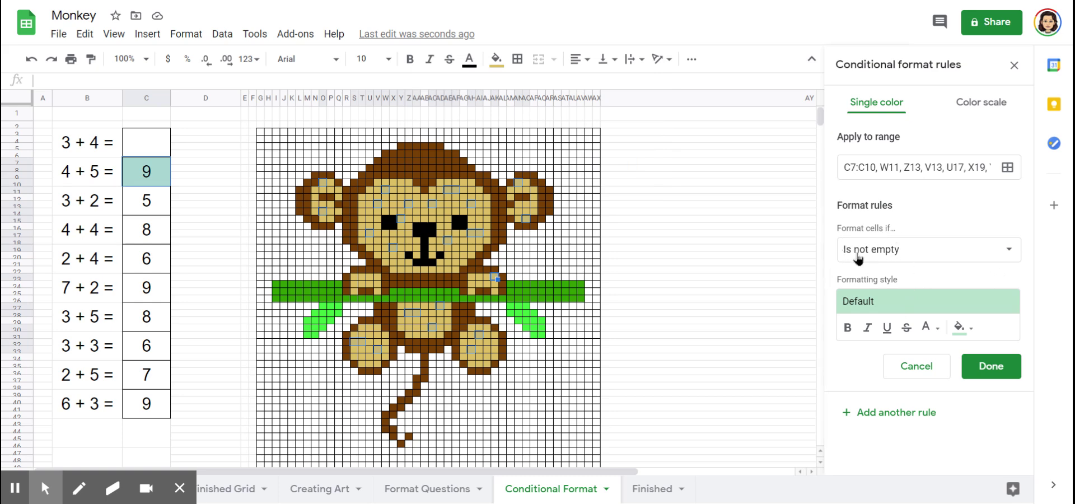
Step: Set the rule to custom formula =$C$7=9 with a tan fill and save it
click(1011, 255)
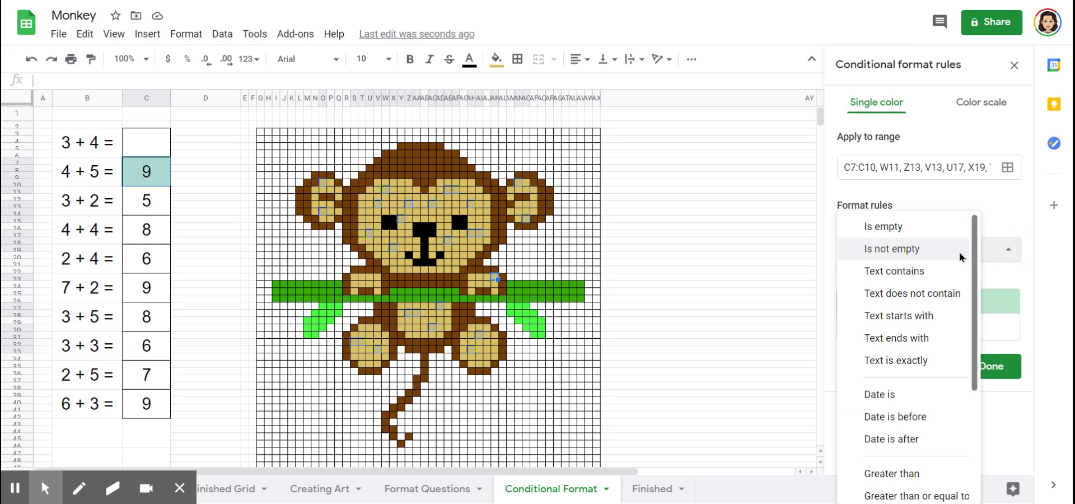
scroll(952, 285, down, 3)
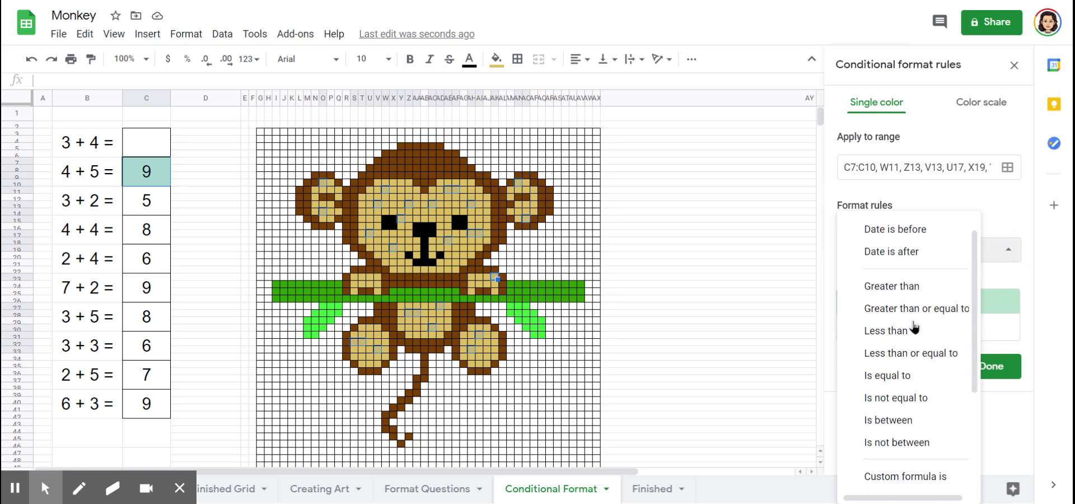
click(907, 477)
click(872, 283)
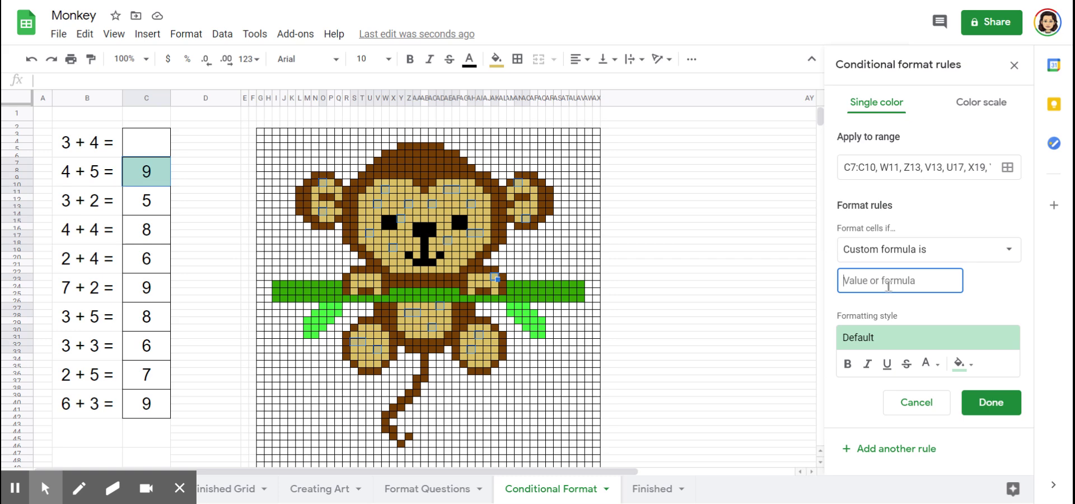
text(=)
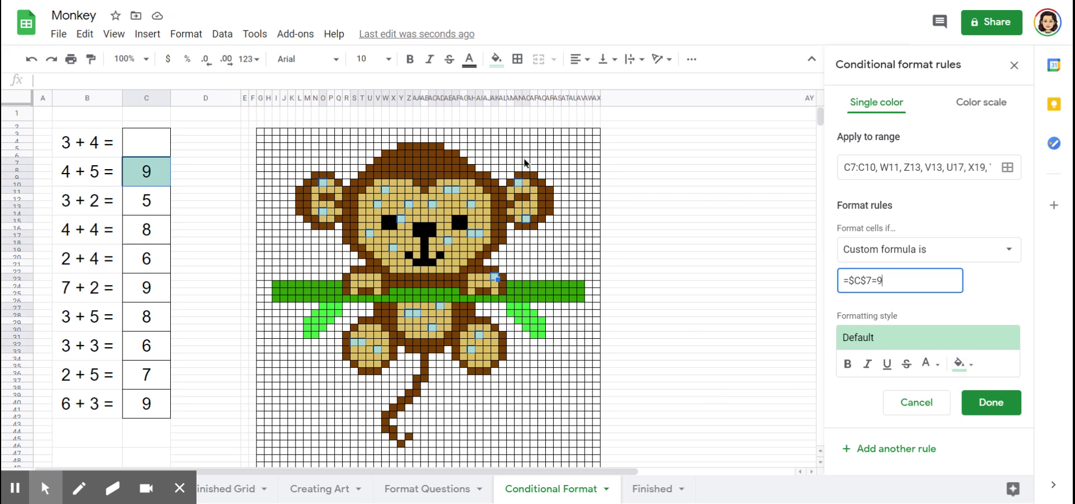
click(962, 364)
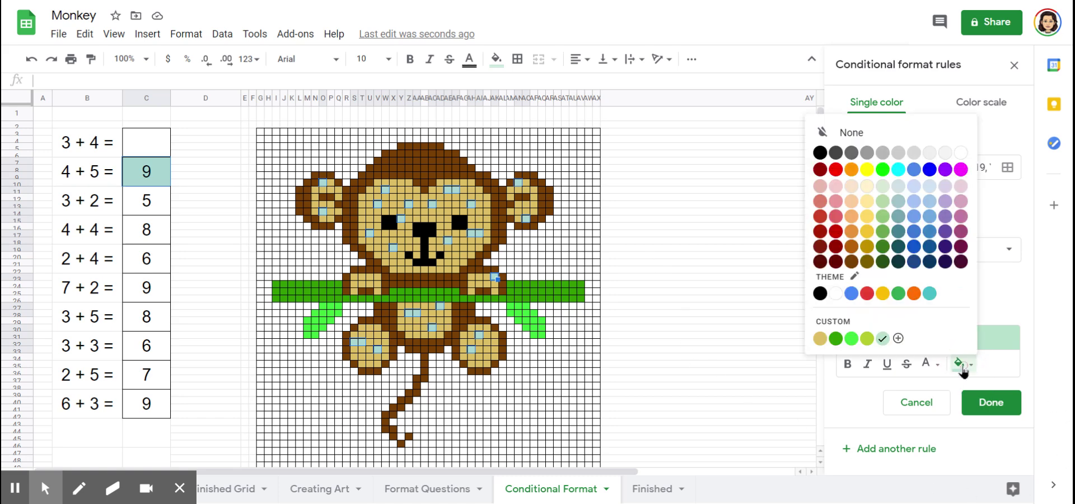
click(820, 338)
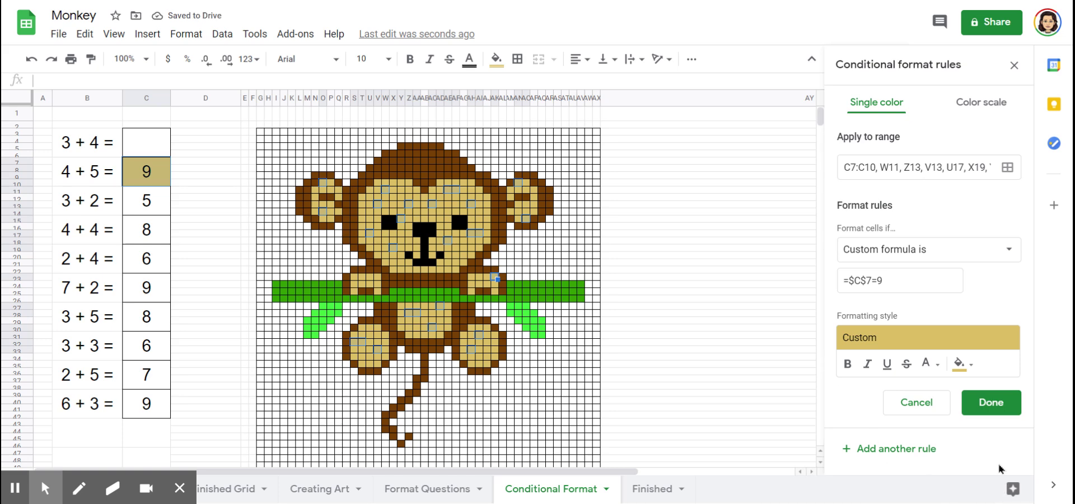
click(988, 405)
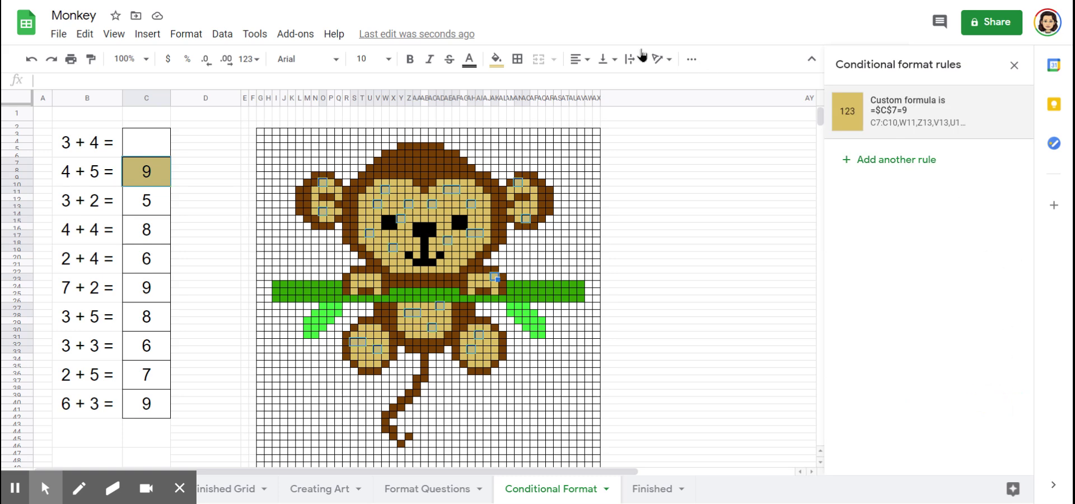
Step: Reset the picked pixels' regular fill and delete the 9 from the 4+5 answer cell
click(499, 65)
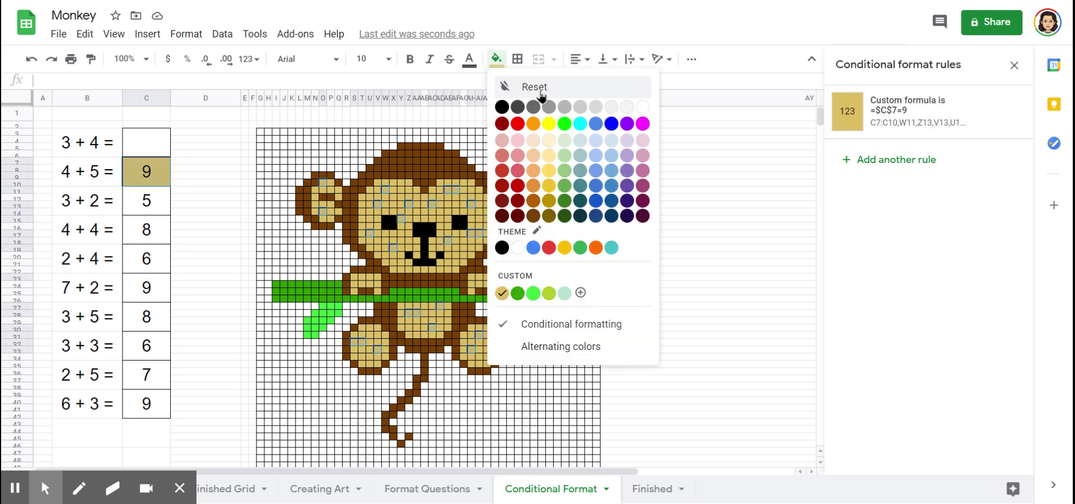
click(542, 88)
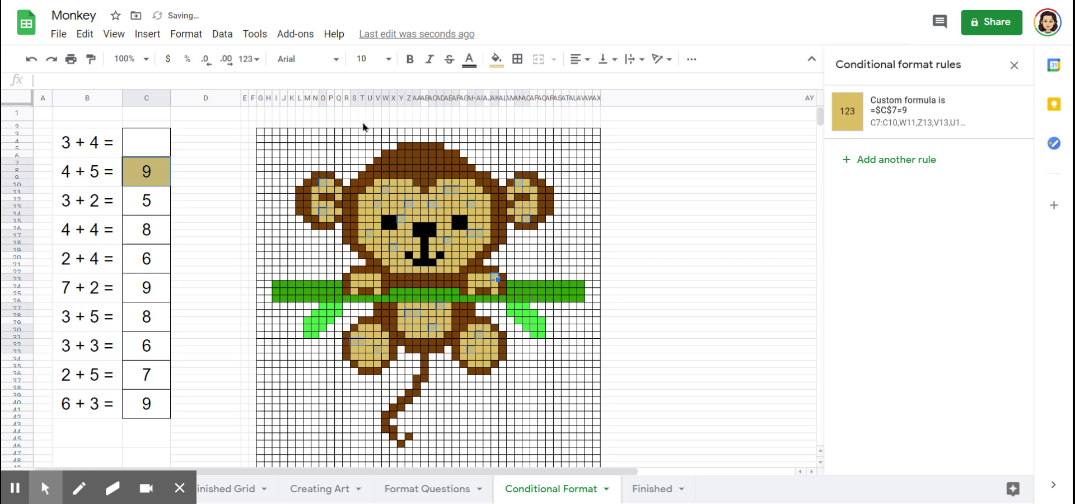
click(148, 178)
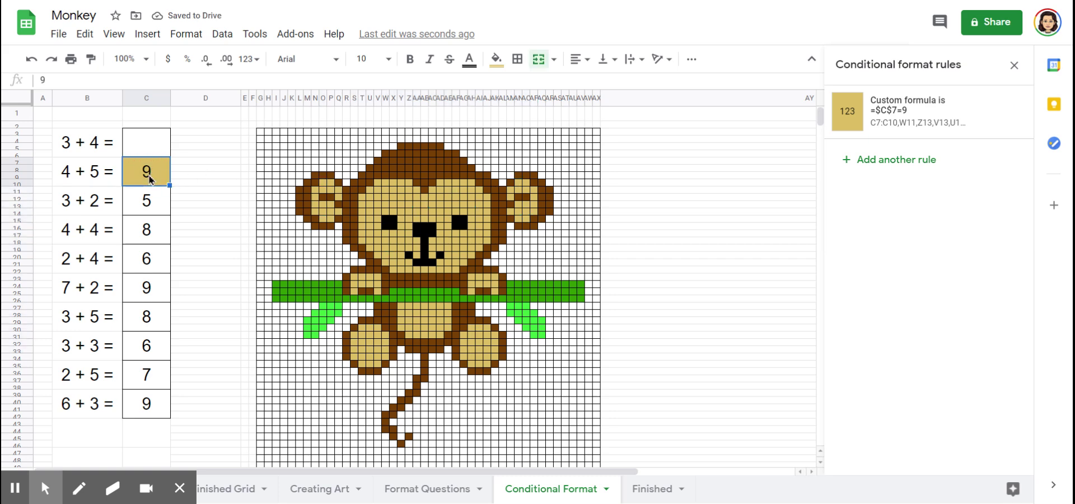
key(Delete)
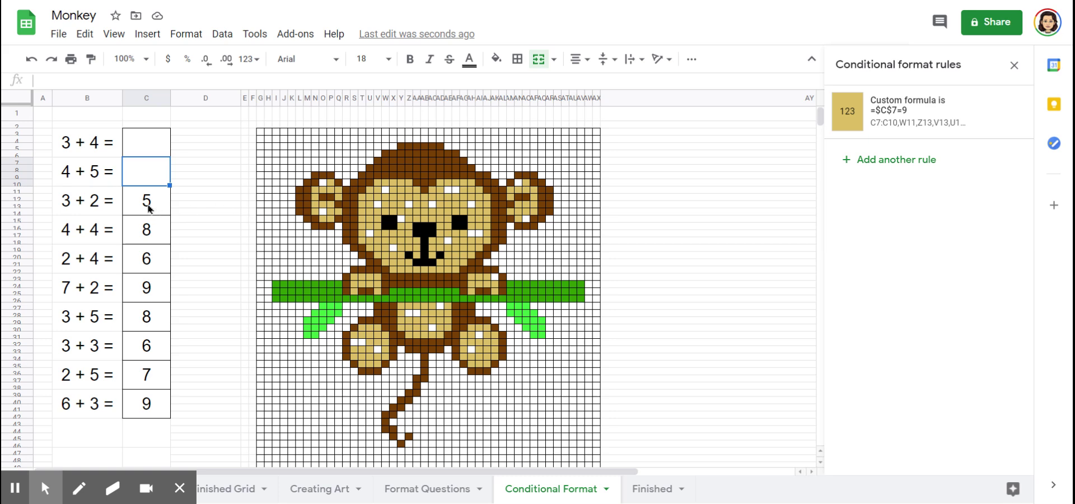
Step: Select the 3+2 answer cell and add brown head, ear, arm and face-edge pixels
click(148, 209)
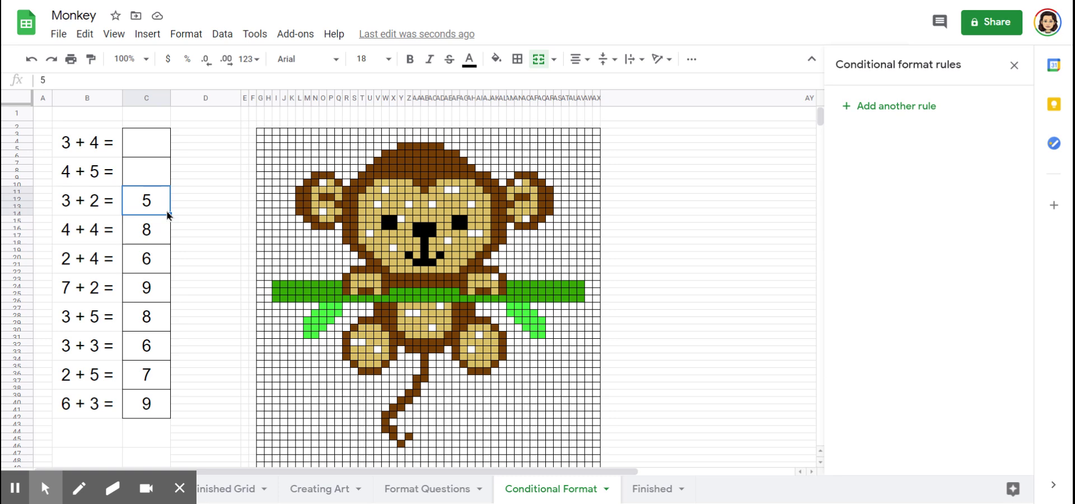
ctrl+click(424, 161)
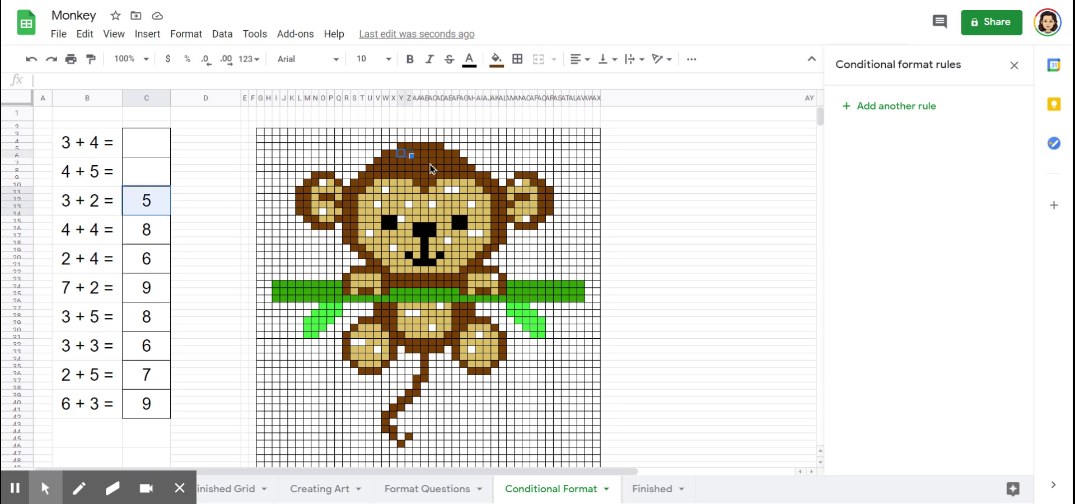
ctrl+click(394, 167)
ctrl+click(463, 175)
ctrl+click(495, 191)
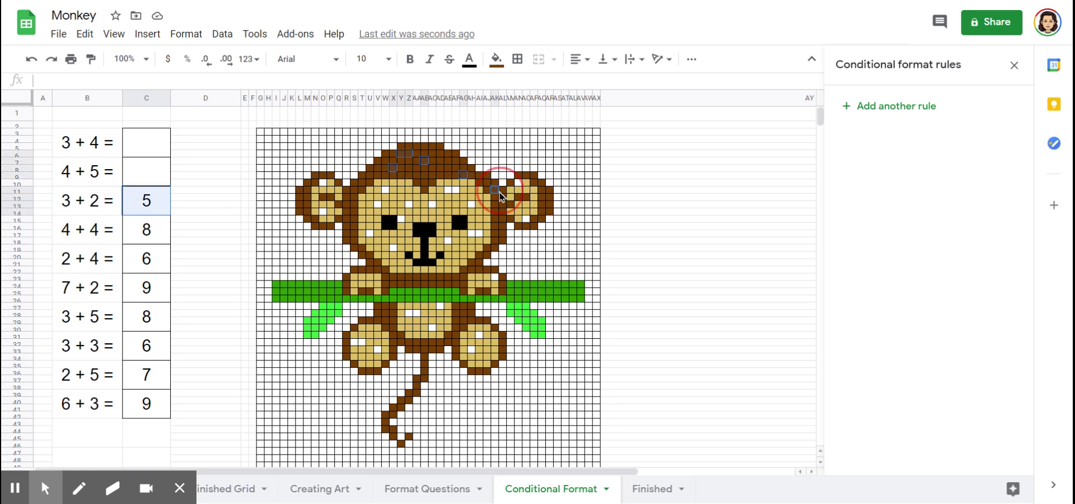
ctrl+click(495, 212)
ctrl+click(502, 233)
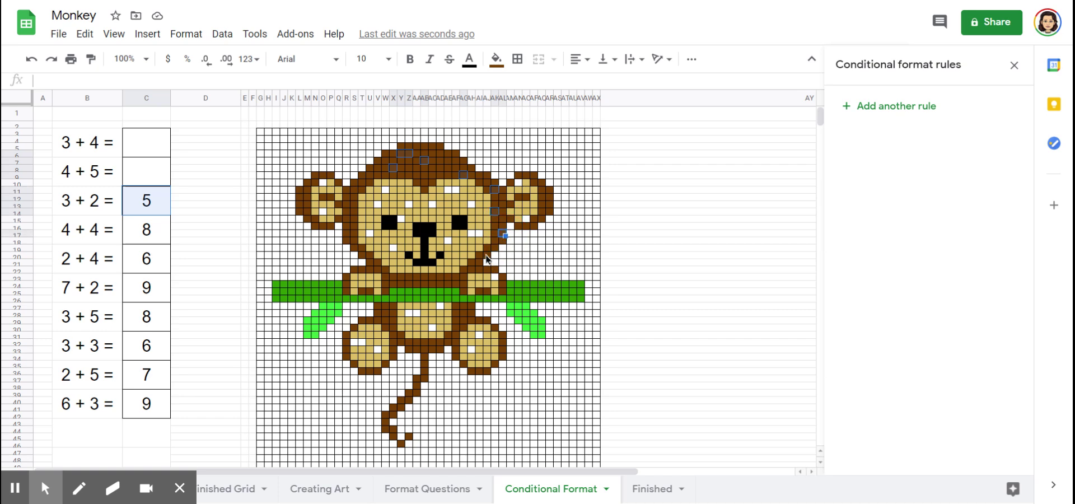
ctrl+click(479, 255)
ctrl+click(471, 269)
ctrl+click(456, 277)
ctrl+click(424, 276)
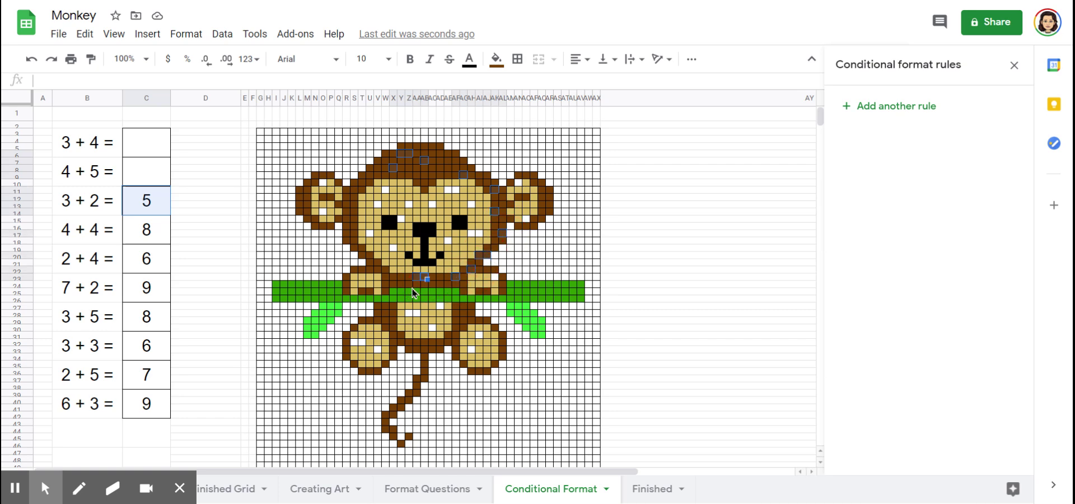
ctrl+click(393, 284)
ctrl+click(377, 261)
ctrl+click(347, 233)
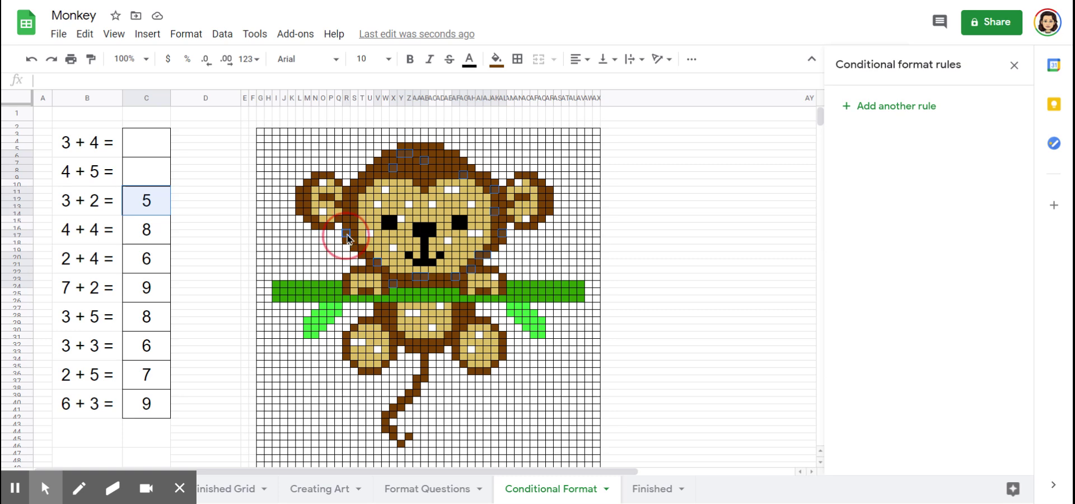
ctrl+click(354, 211)
ctrl+click(300, 189)
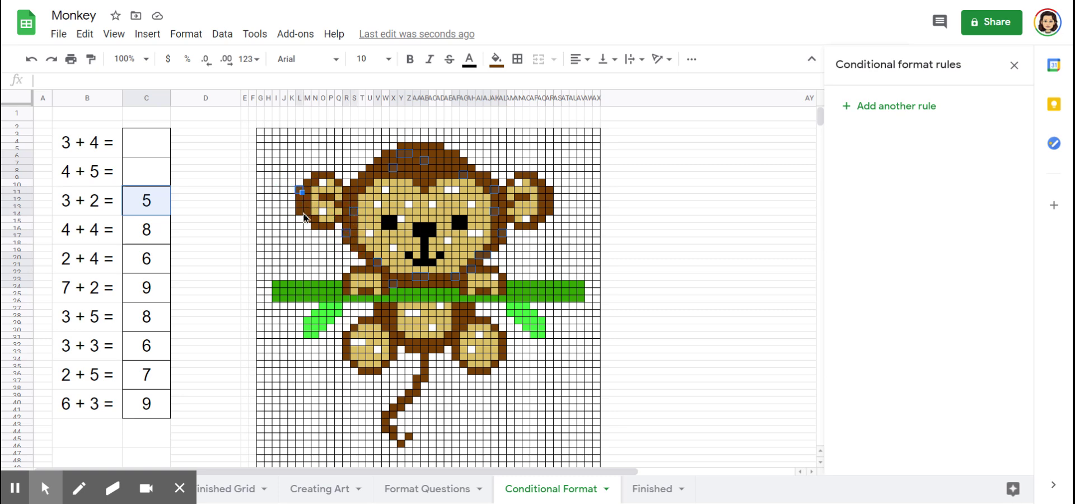
ctrl+click(300, 211)
Step: Add the brown leg, body, tail, foot and remaining arm pixels to the selection
ctrl+click(386, 305)
ctrl+click(394, 327)
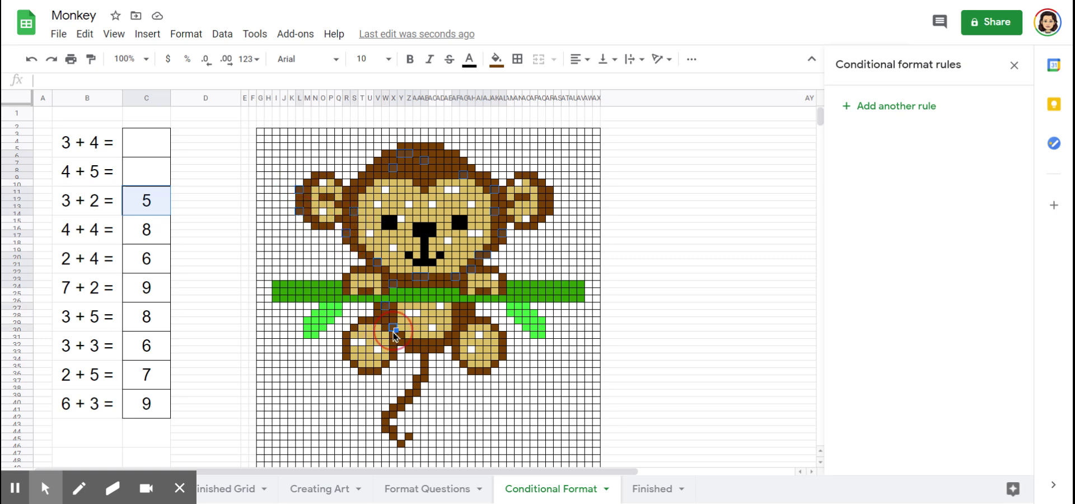
ctrl+click(417, 349)
ctrl+click(456, 335)
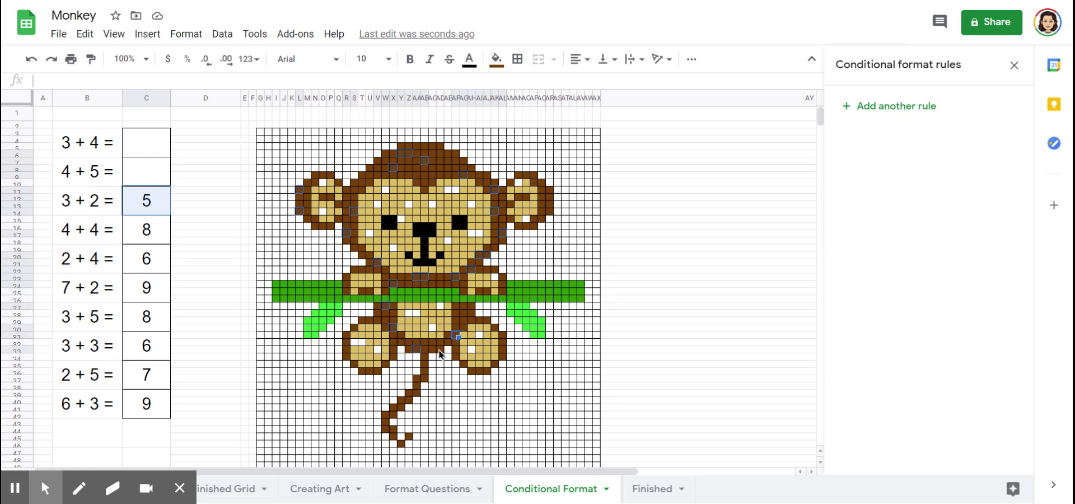
ctrl+click(432, 341)
ctrl+click(463, 305)
ctrl+click(487, 321)
ctrl+click(496, 328)
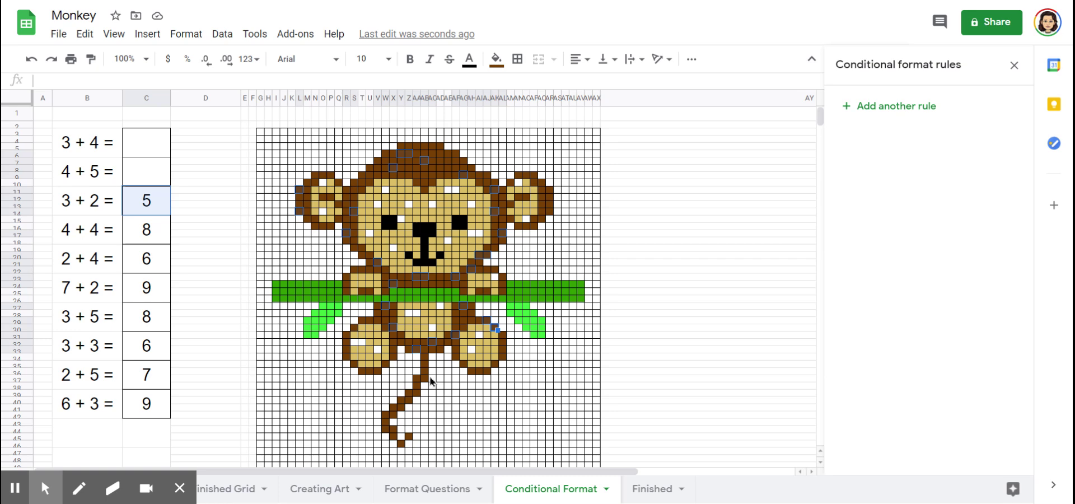
ctrl+click(427, 381)
ctrl+click(401, 407)
ctrl+click(386, 421)
ctrl+click(347, 343)
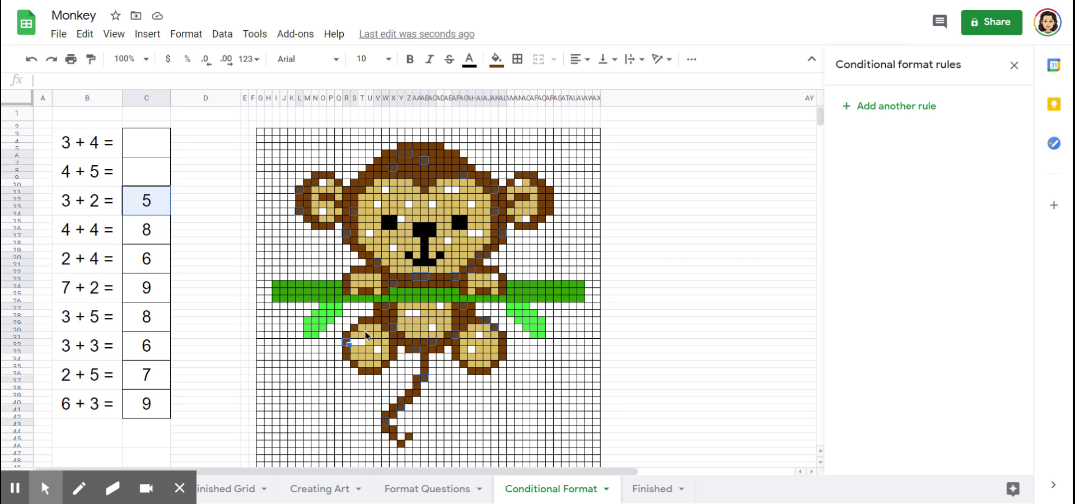
ctrl+click(362, 320)
ctrl+click(346, 278)
Step: Add a custom formula rule =$C$11=5 that fills the selected monkey cells dark brown
click(876, 107)
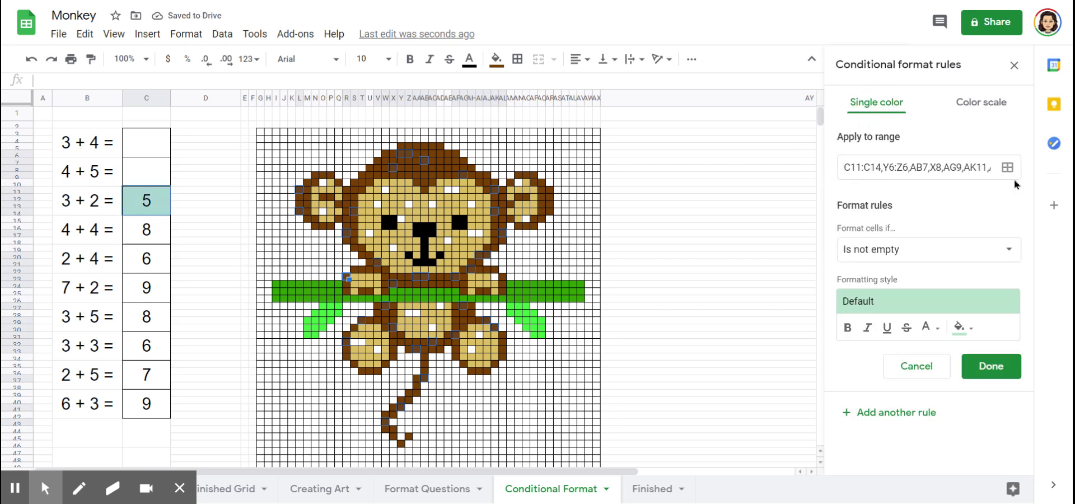
click(1010, 250)
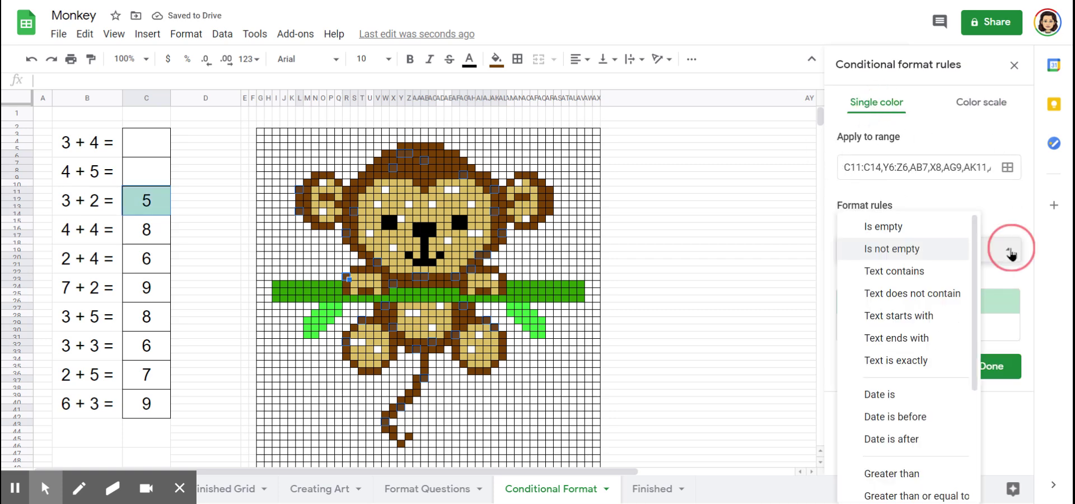
scroll(941, 360, down, 3)
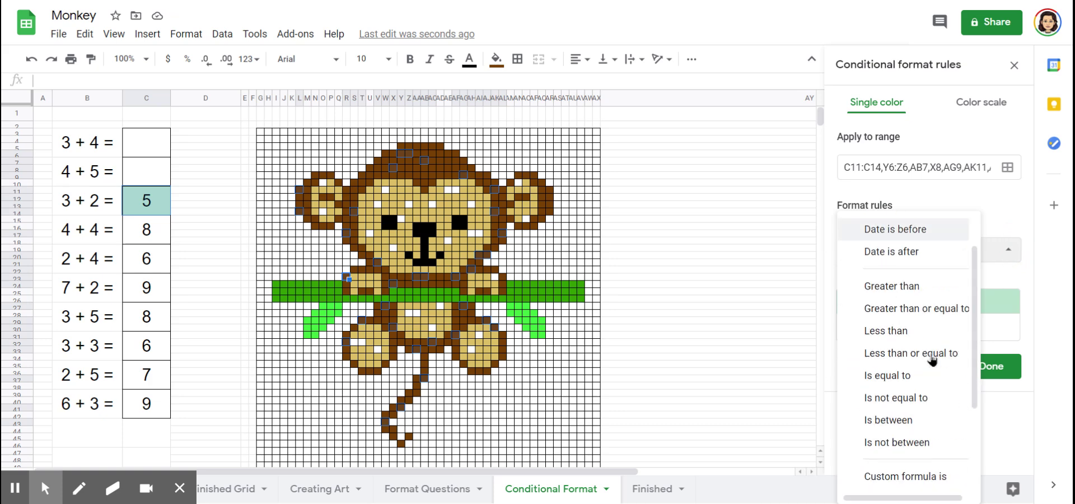
click(899, 481)
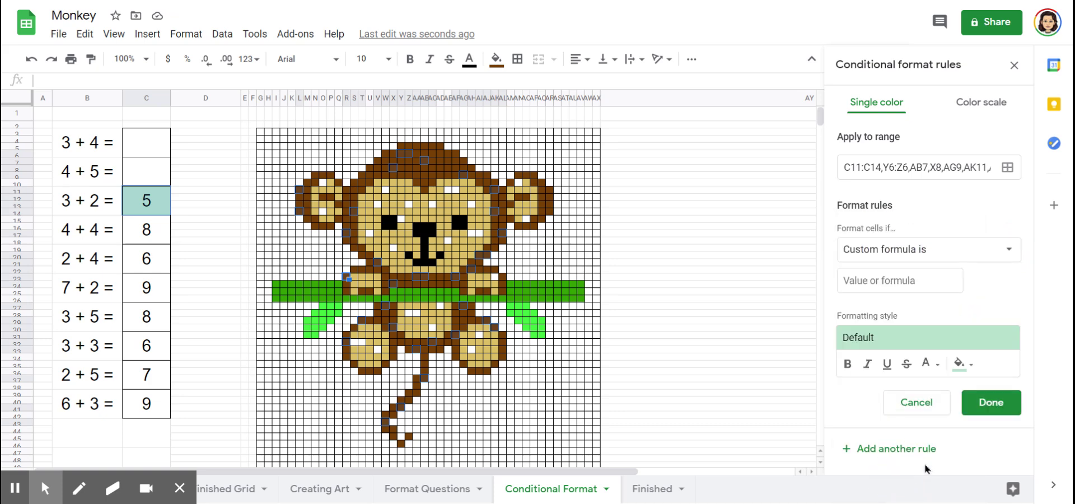
click(871, 284)
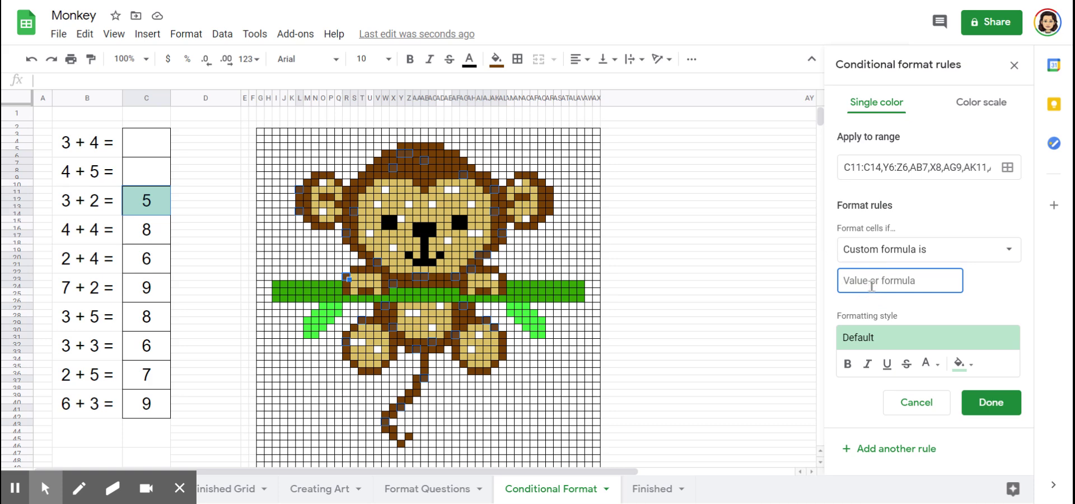
text(=)
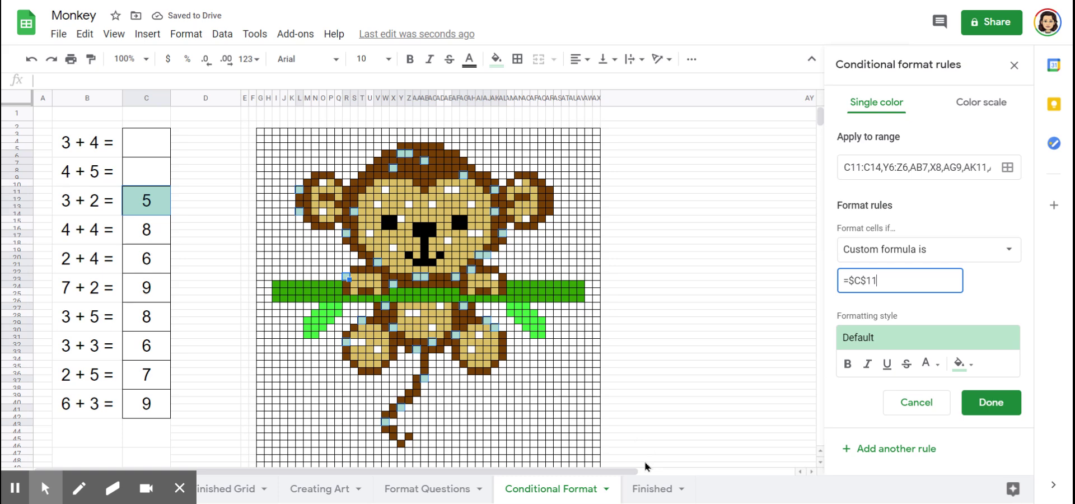
text(=5)
click(968, 366)
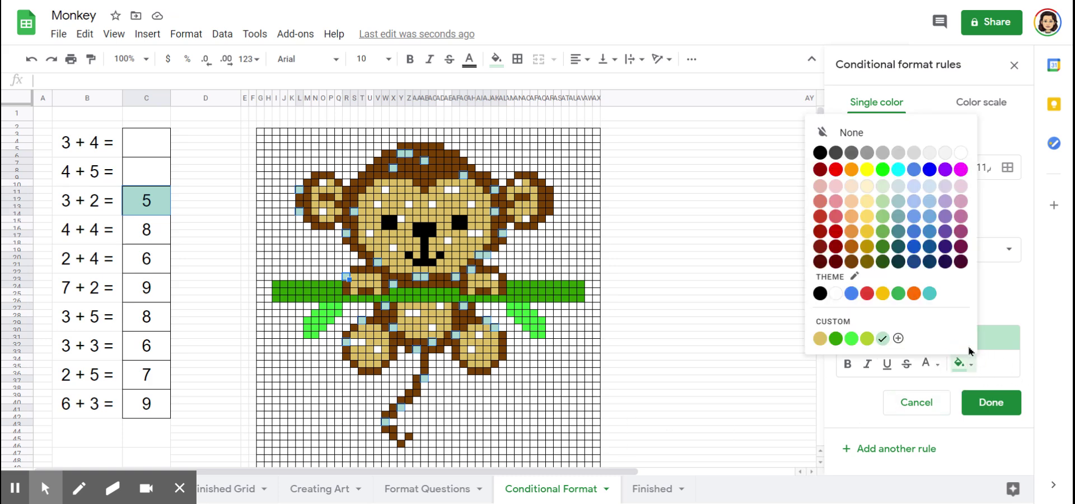
click(852, 263)
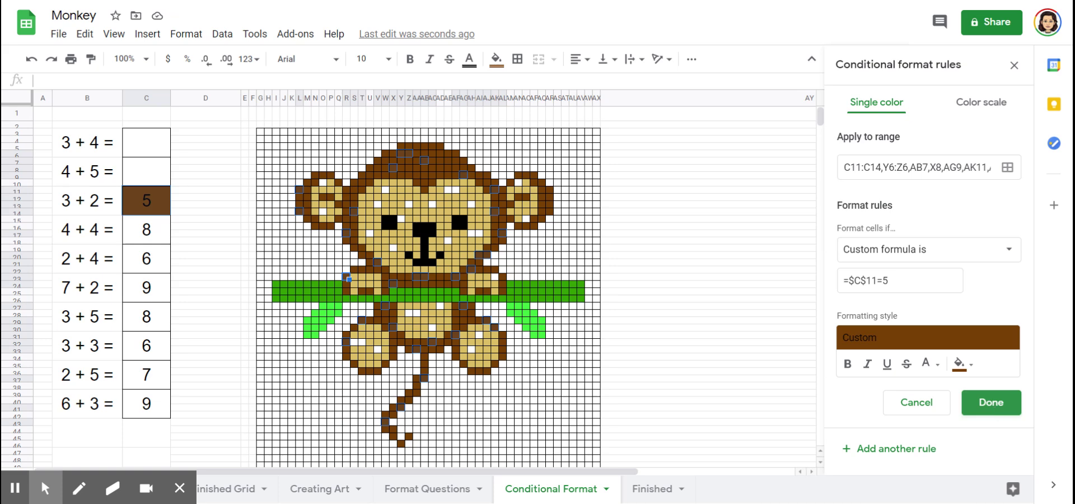
click(995, 408)
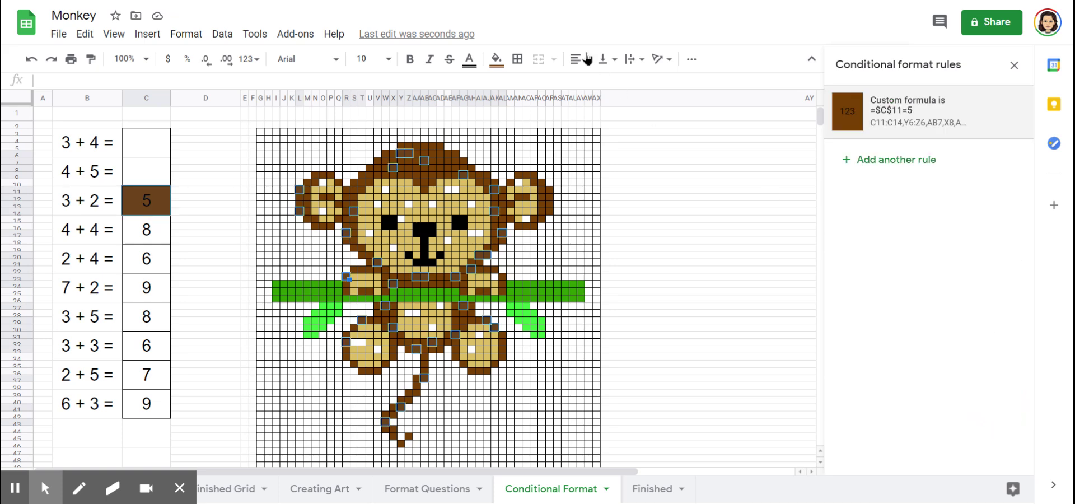
Step: Reset the cells' own fill colour and delete the 5 from C11 to test the rule
click(496, 60)
click(536, 87)
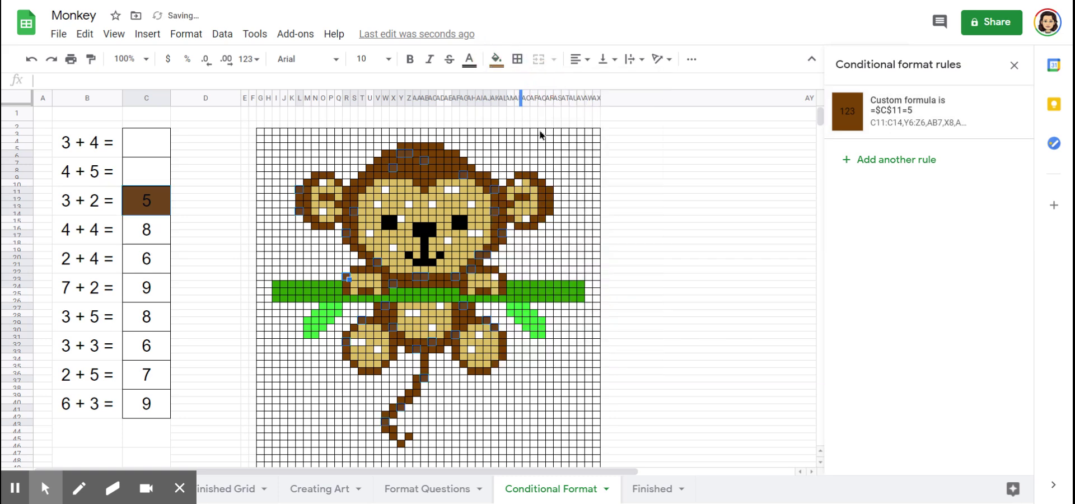
click(145, 209)
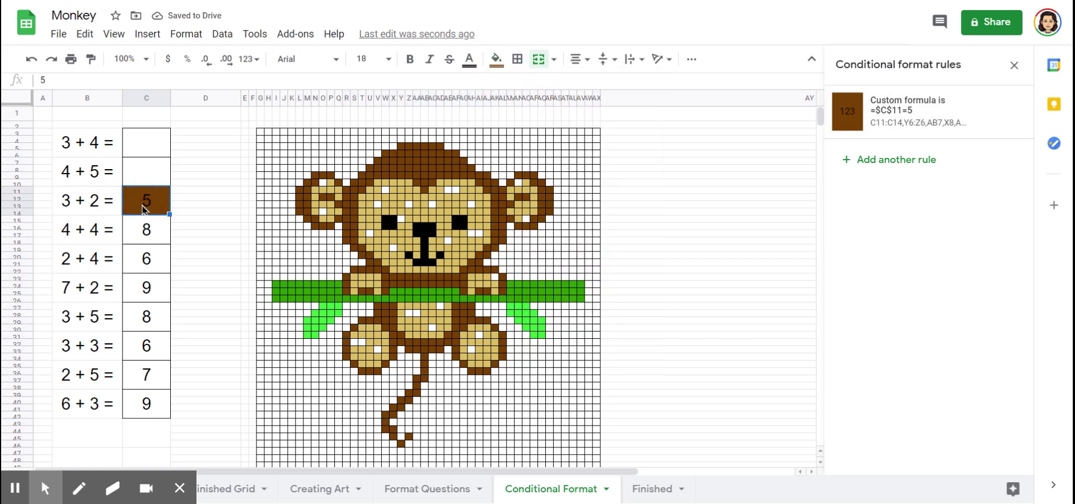
key(Delete)
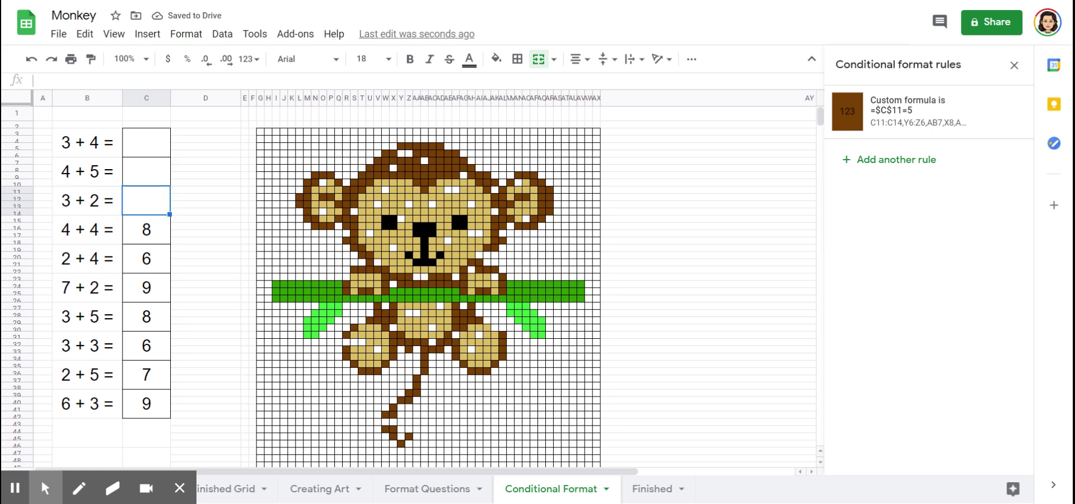
click(154, 241)
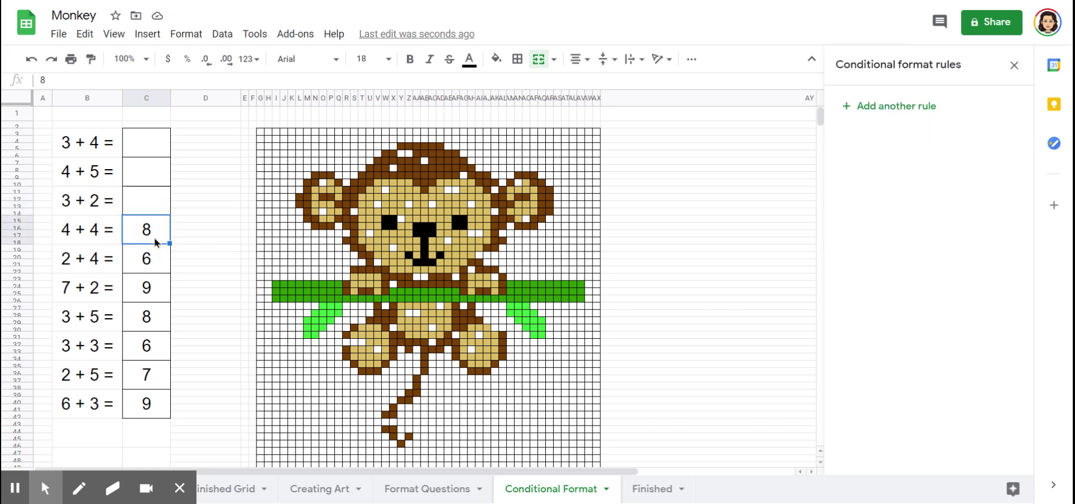
Step: Add the monkey's left eye, nose, mouth-corner and right eye cells to the C15 selection
ctrl+click(390, 224)
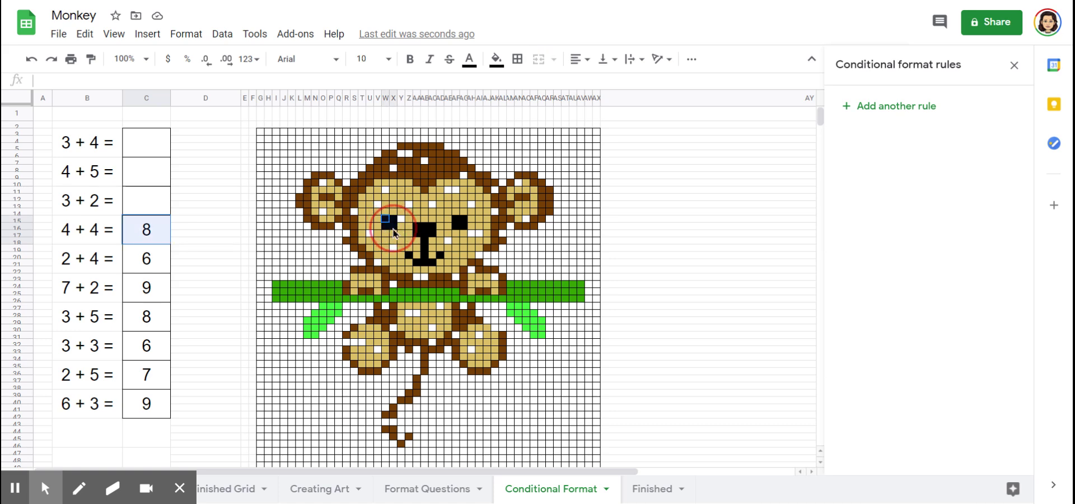
mouse_move(417, 226)
mouse_down()
mouse_move(464, 226)
mouse_move(417, 262)
mouse_move(434, 262)
mouse_up()
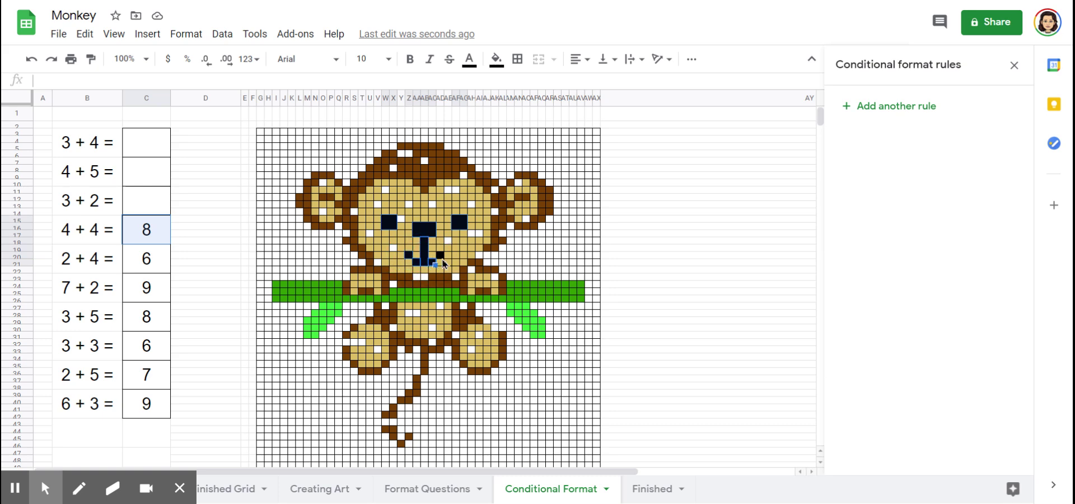
ctrl+click(441, 256)
drag(454, 217, 465, 220)
Step: Create a custom formula rule =$C$15=8 with black fill and white text for the face cells
click(873, 106)
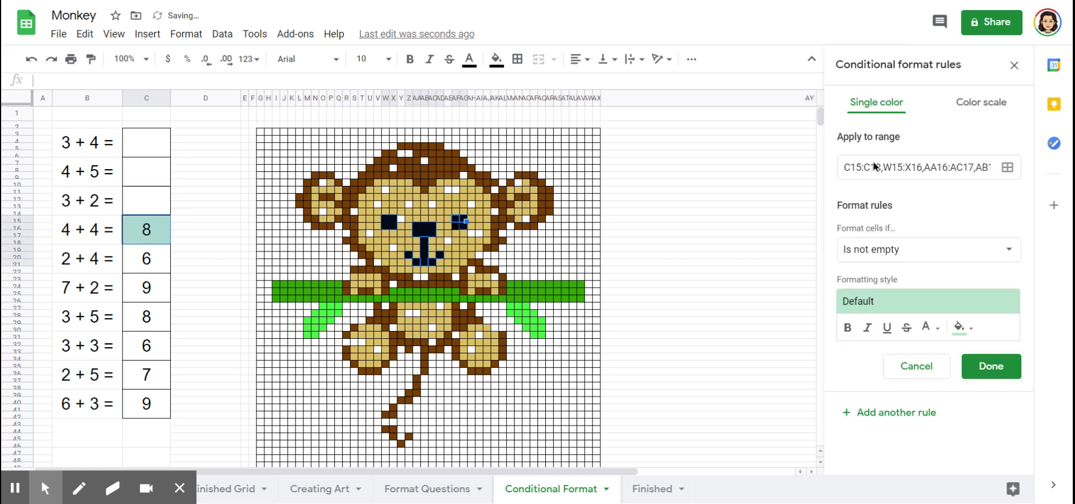
click(1010, 249)
scroll(897, 358, down, 4)
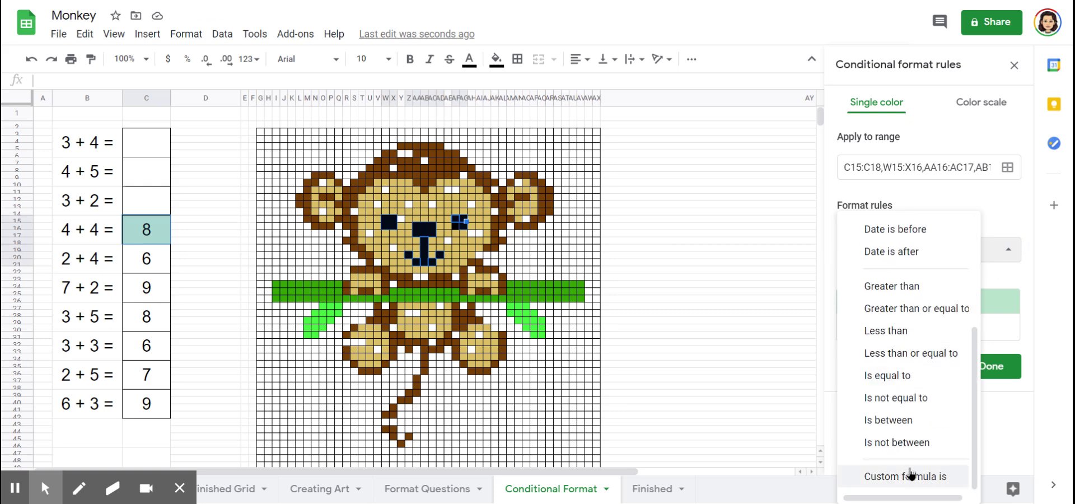
click(877, 478)
click(866, 285)
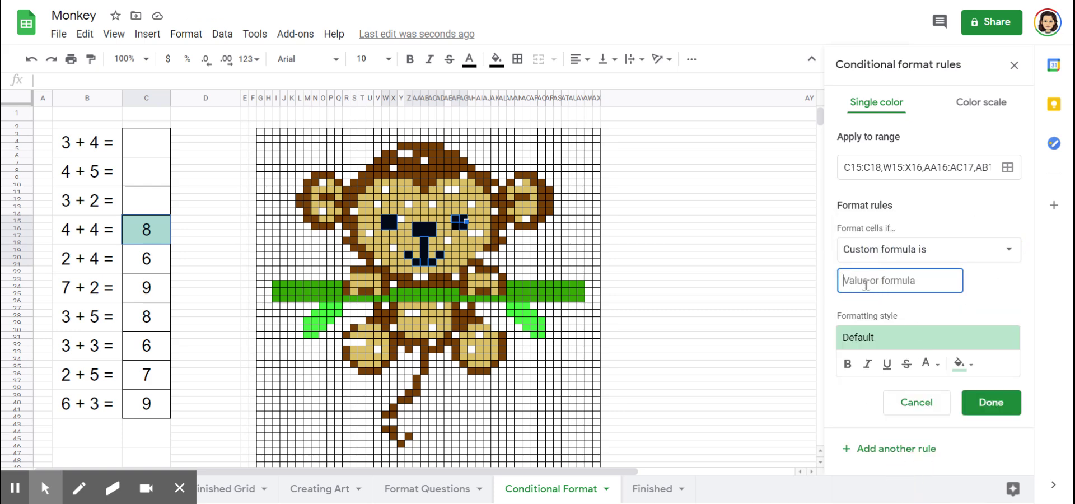
text(=)
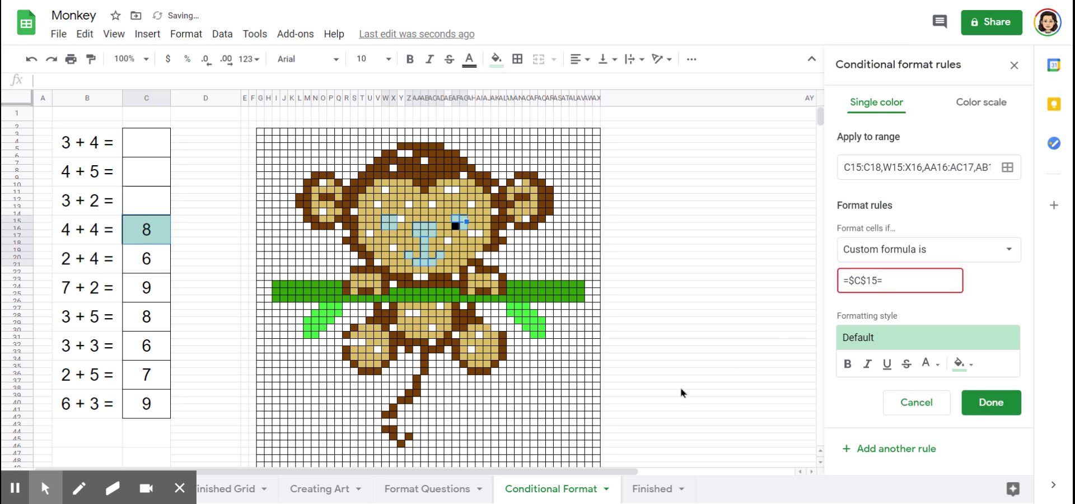
text(8)
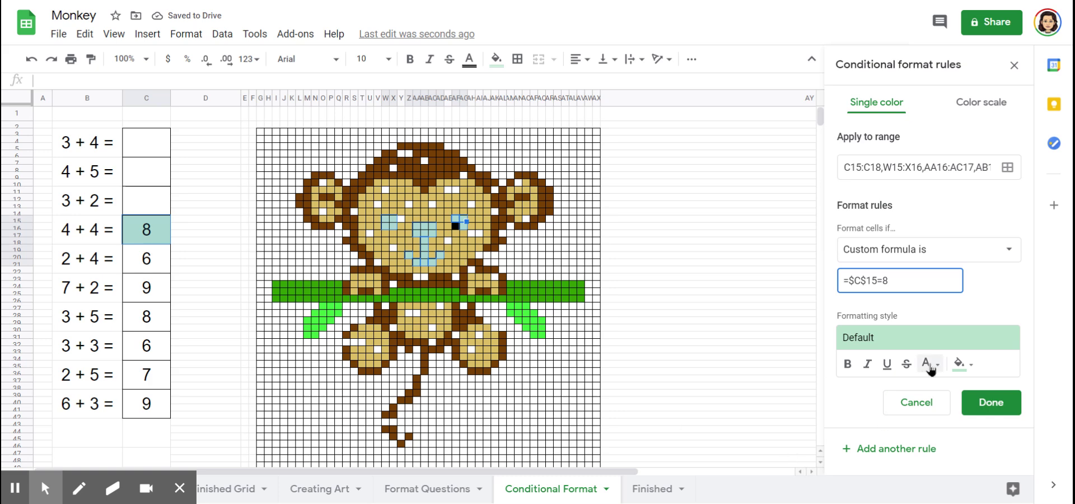
click(971, 369)
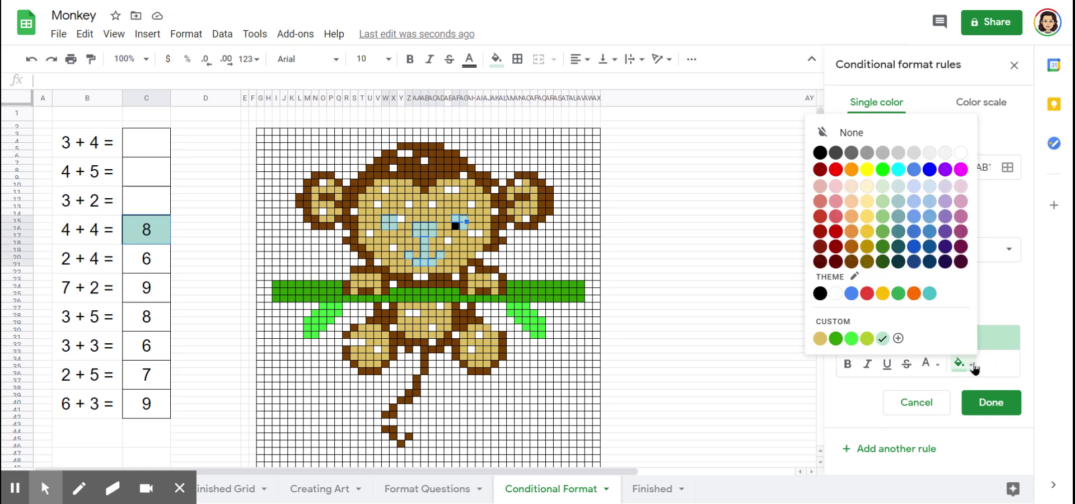
click(821, 155)
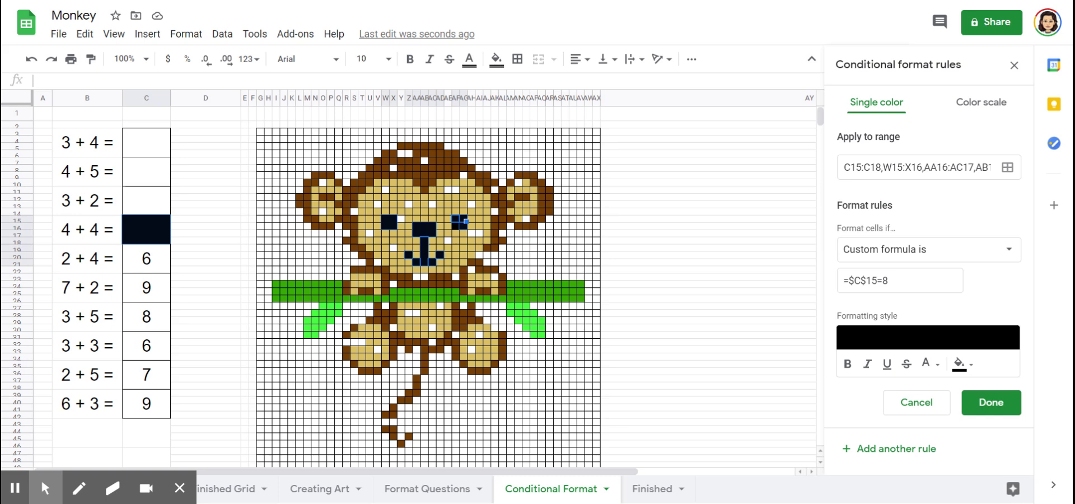
click(928, 365)
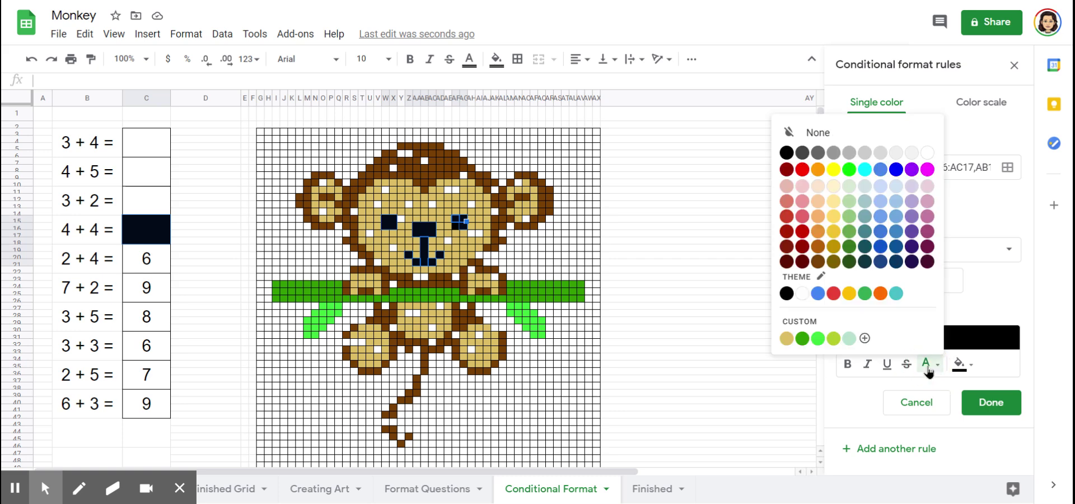
click(929, 155)
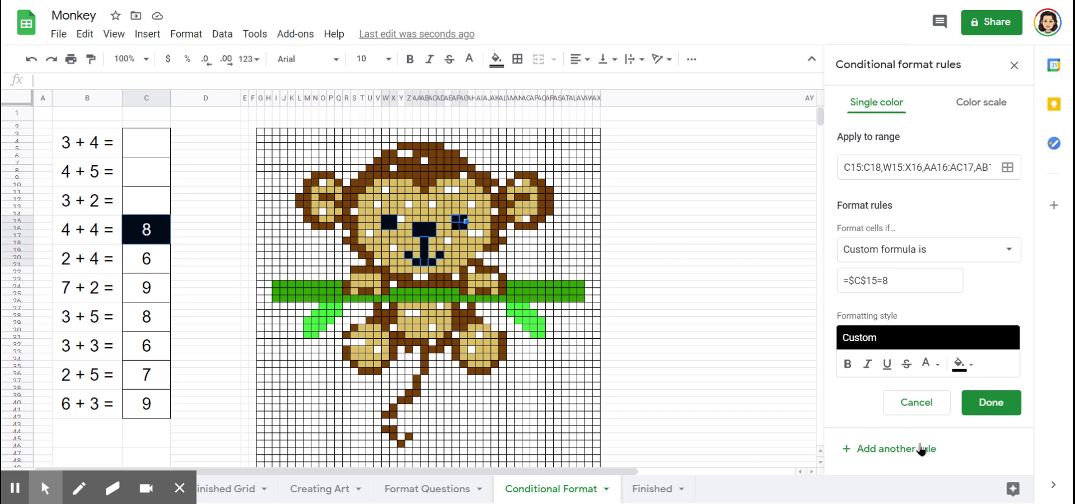
click(991, 403)
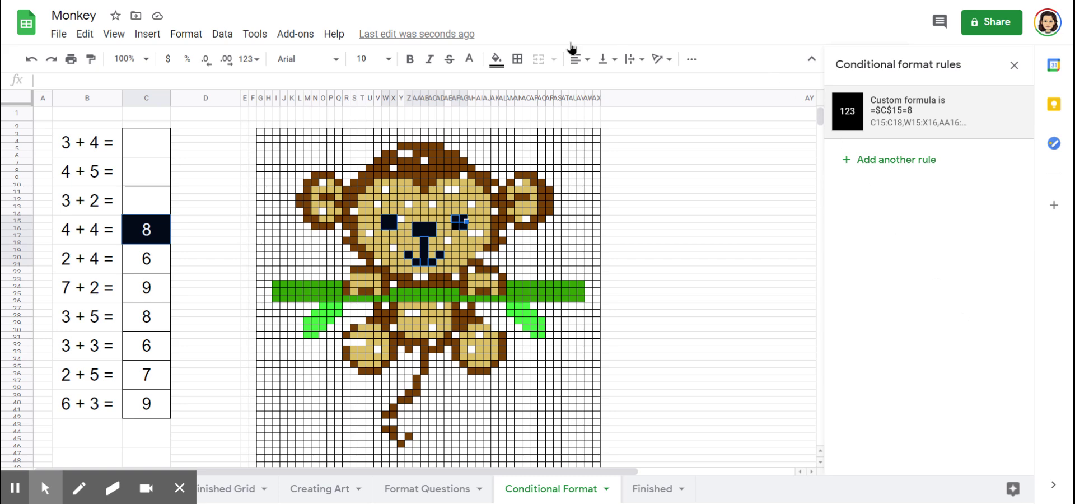
Step: Reset the face cells' own fill and delete the 8 from C15 to test the rule
click(497, 60)
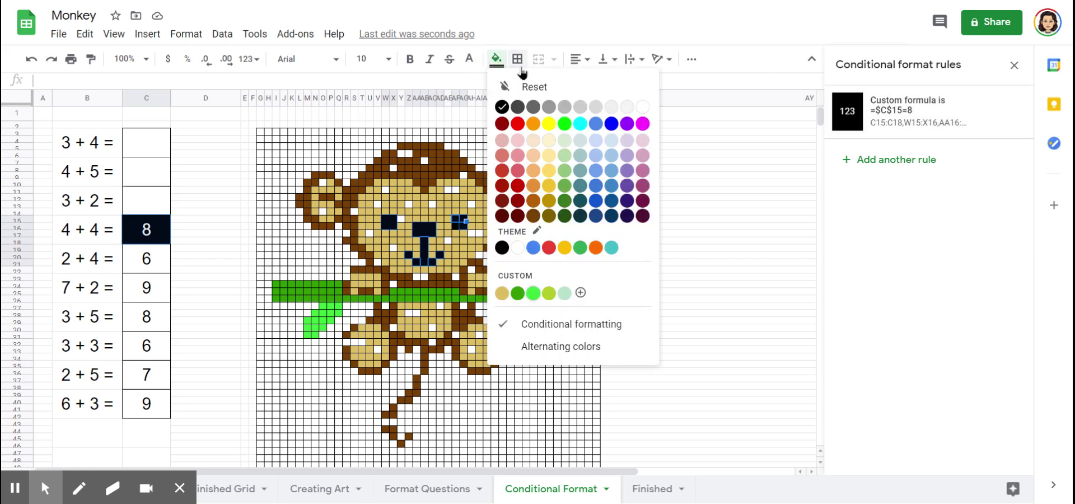
click(536, 89)
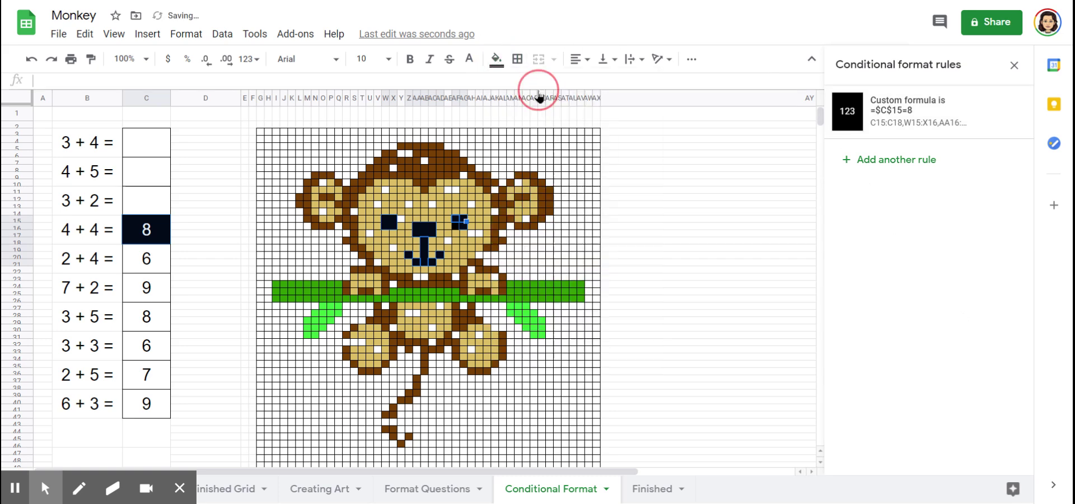
click(152, 238)
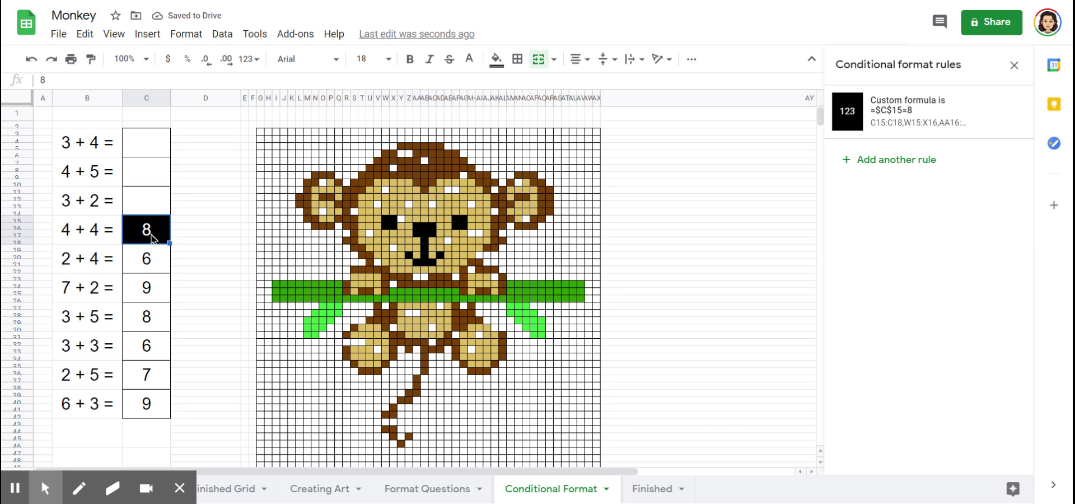
key(Delete)
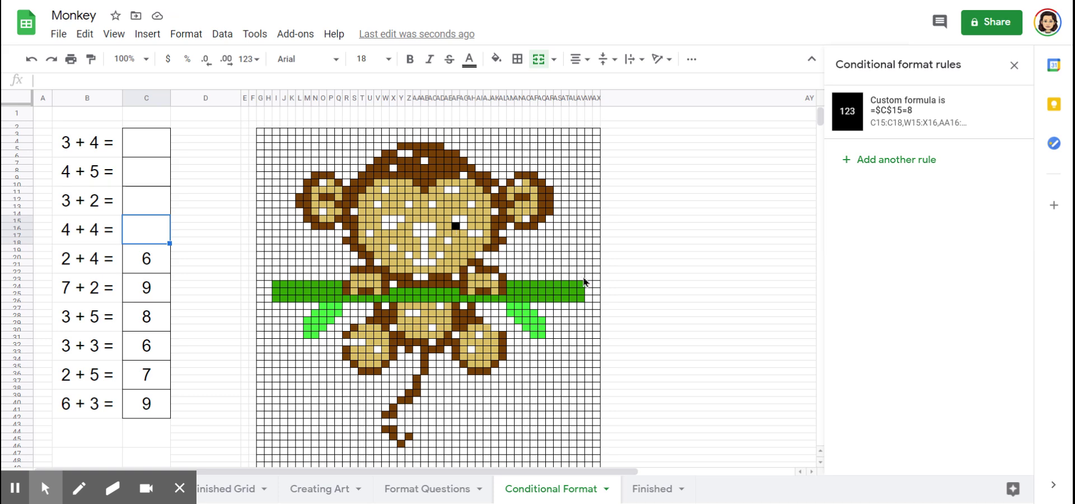
mouse_move(950, 121)
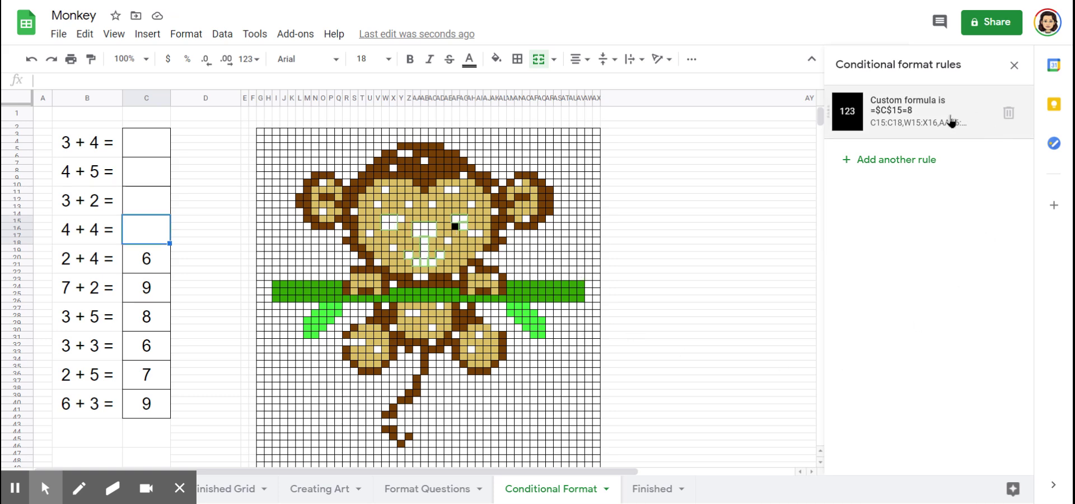
Step: Edit the =$C$15=8 rule to include AF16 as an additional range and save it
click(908, 114)
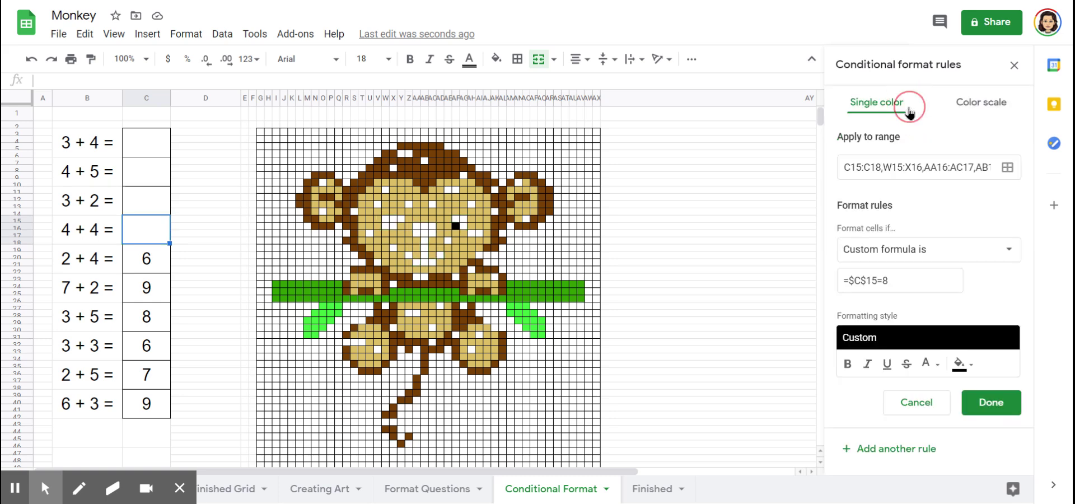
click(1008, 168)
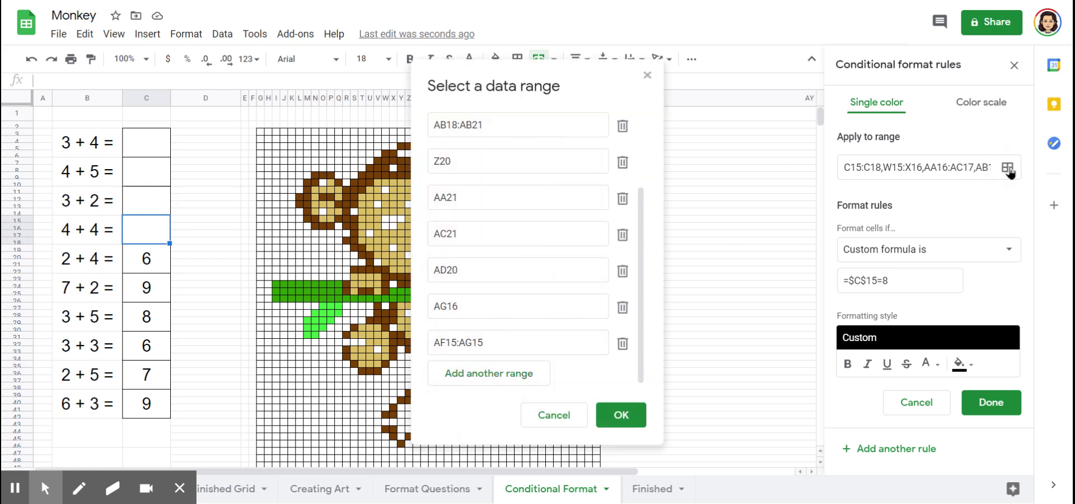
drag(507, 83, 717, 12)
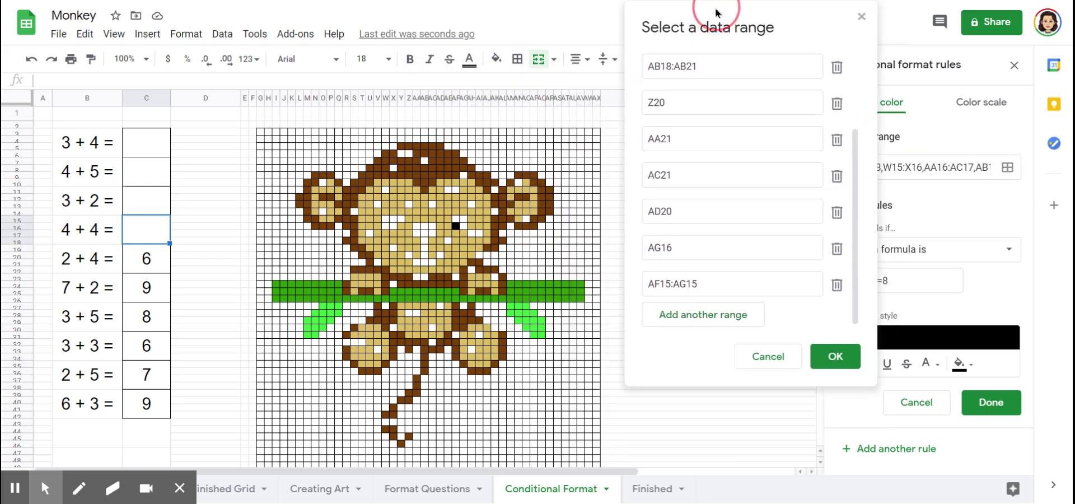
click(665, 317)
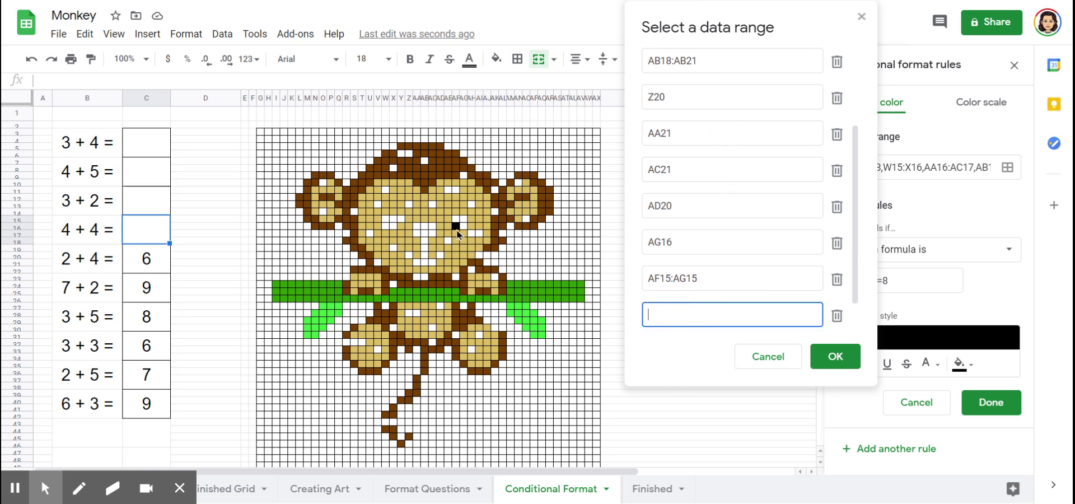
click(456, 226)
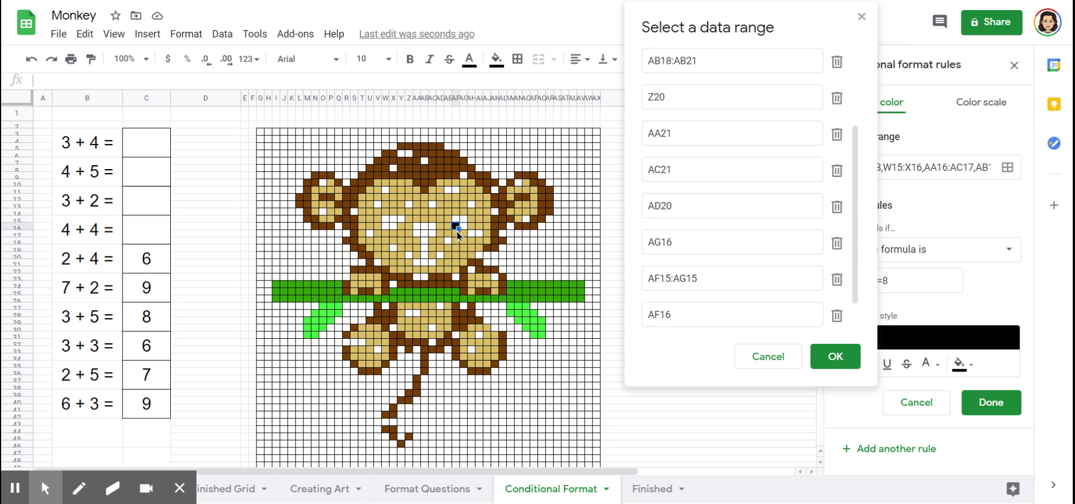
click(840, 357)
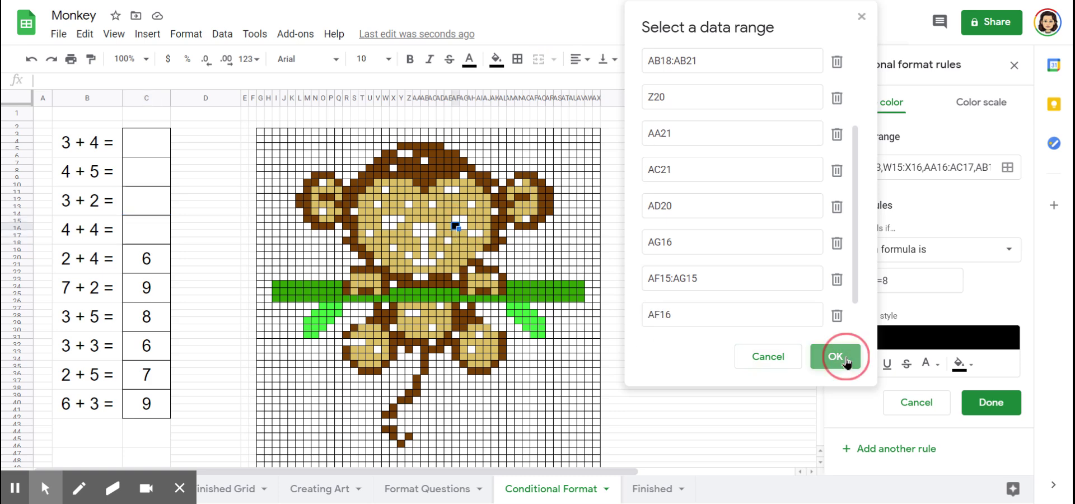
click(992, 412)
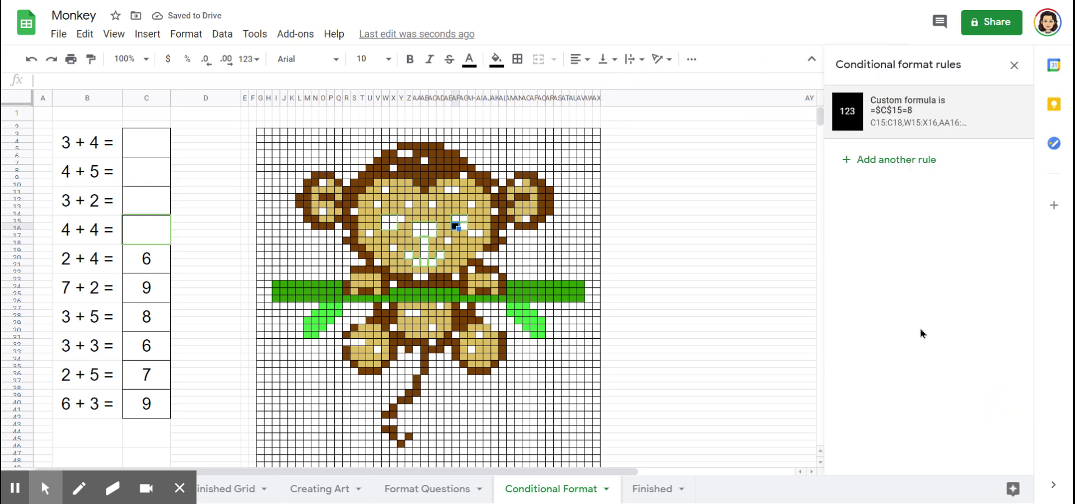
Step: Reset the leftover pixel's fill and enter 8 in C15 to reveal the monkey's face
click(495, 61)
click(509, 85)
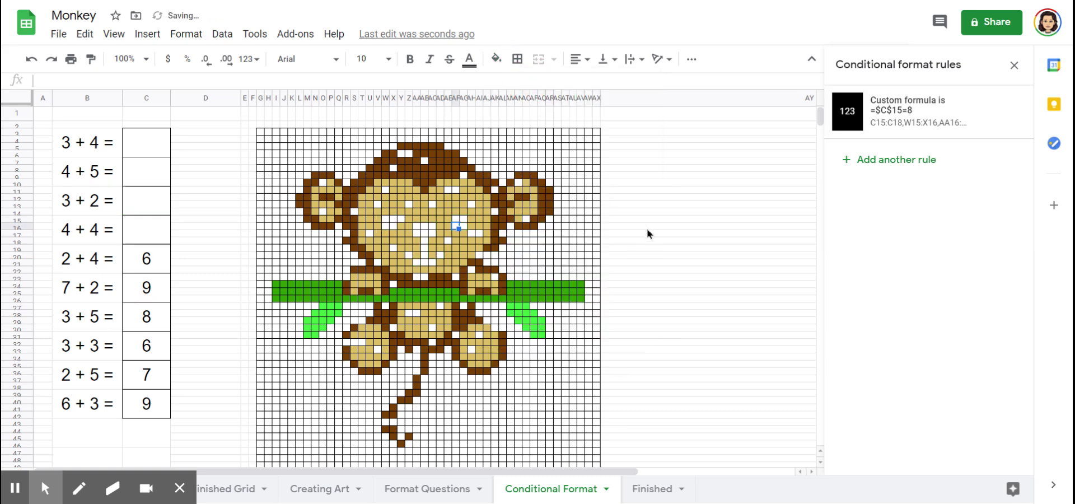
click(152, 240)
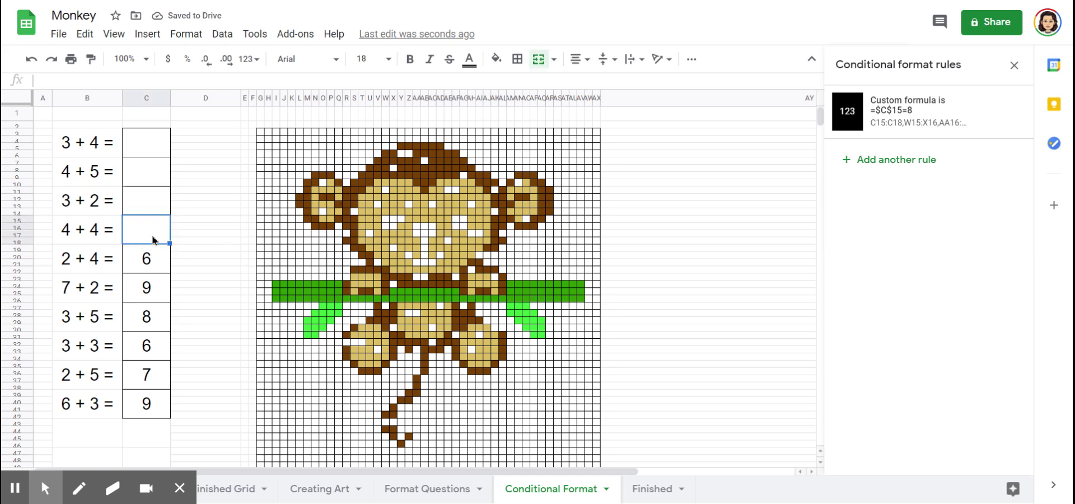
text(8)
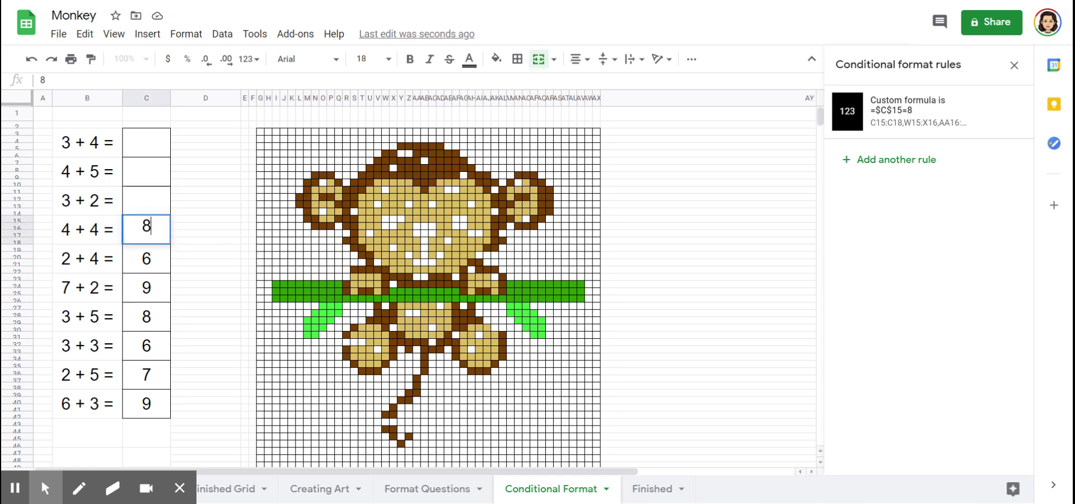
key(ctrl+Return)
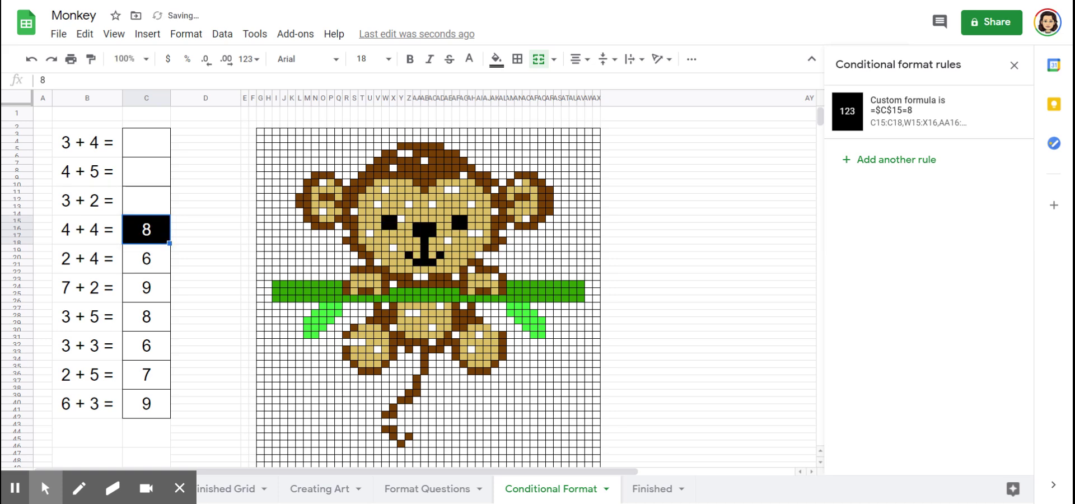